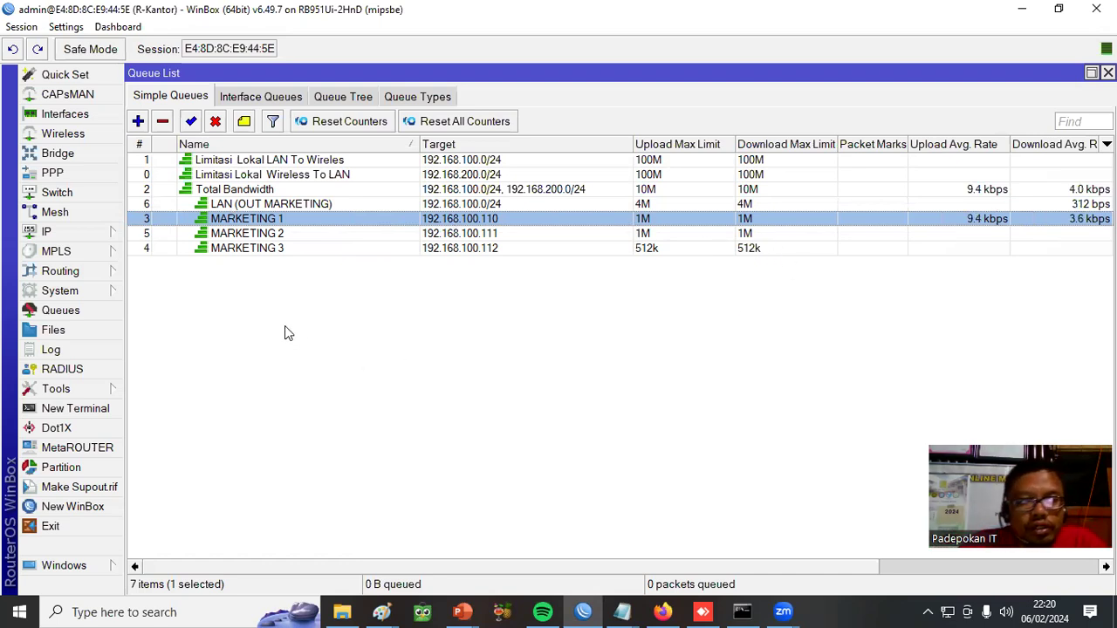
Remove the MARKETING 3 and MARKETING 2 simple queues under Total Bandwidth.
left_click(273, 248)
left_click(163, 121)
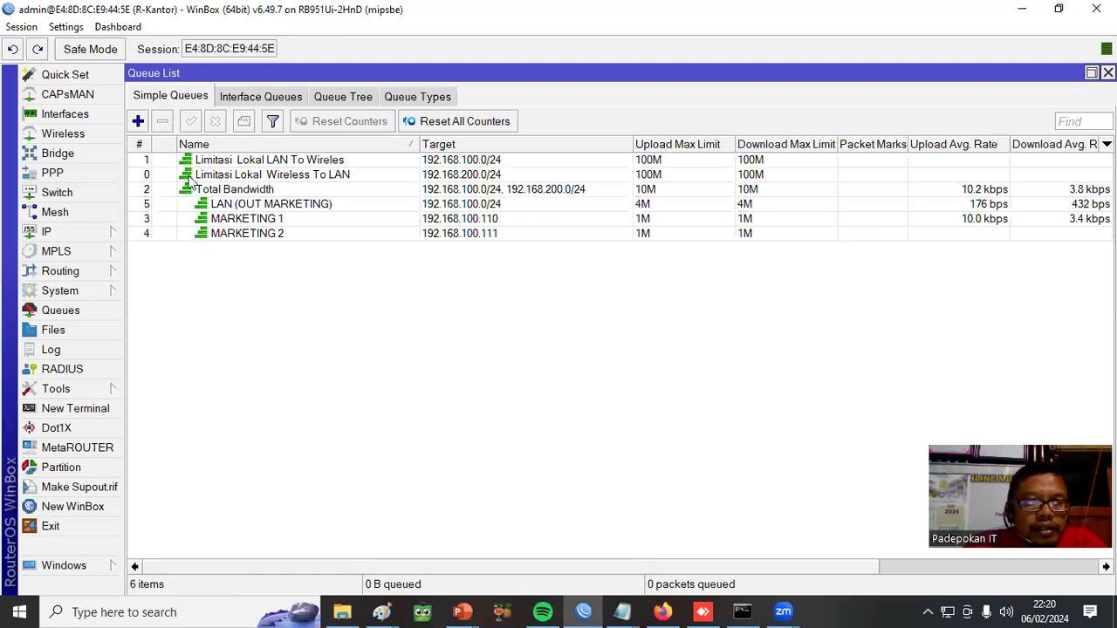
left_click(253, 234)
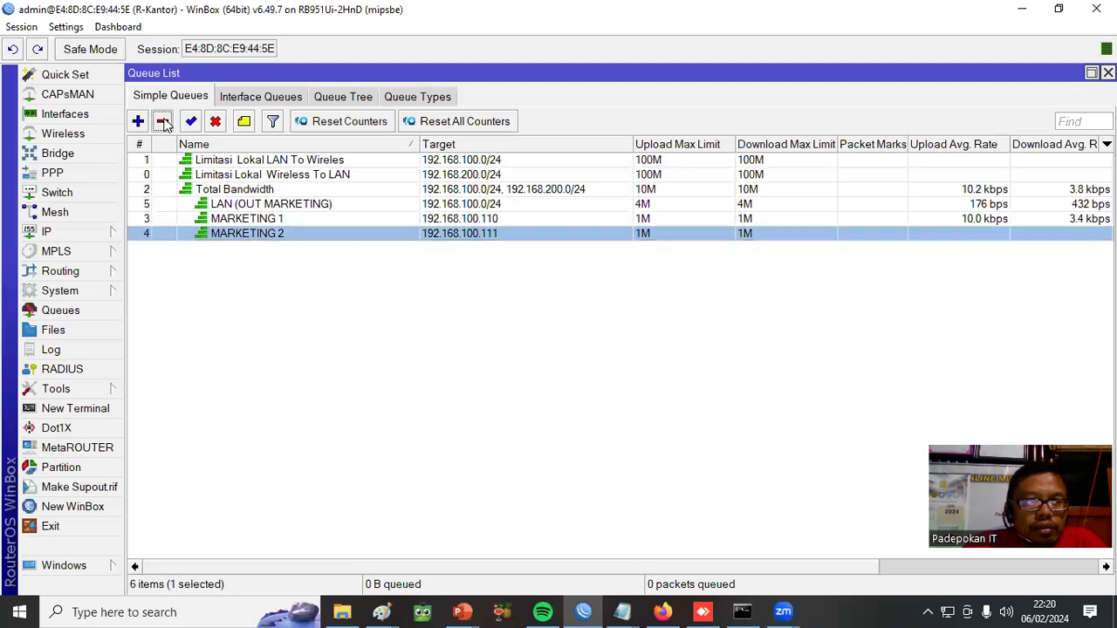
left_click(163, 121)
Rename the MARKETING 1 queue to MARKETING, set its target to 192.168.100.0/24, and save it.
double_click(260, 219)
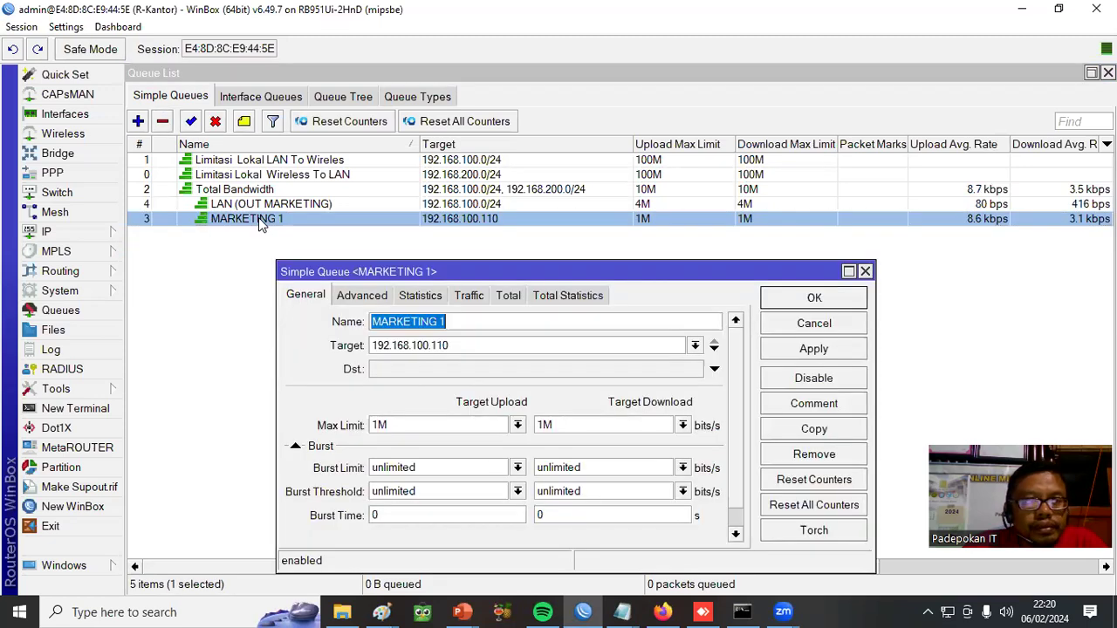
left_click(453, 321)
key("BackSpace")
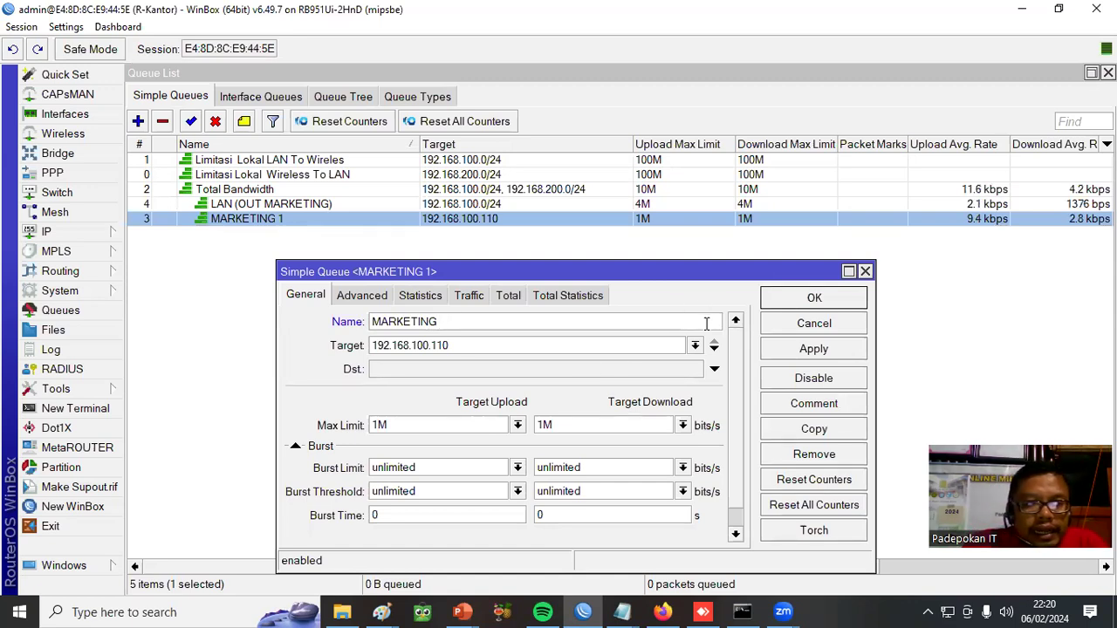
left_click_drag(527, 276, 480, 206)
left_click(416, 276)
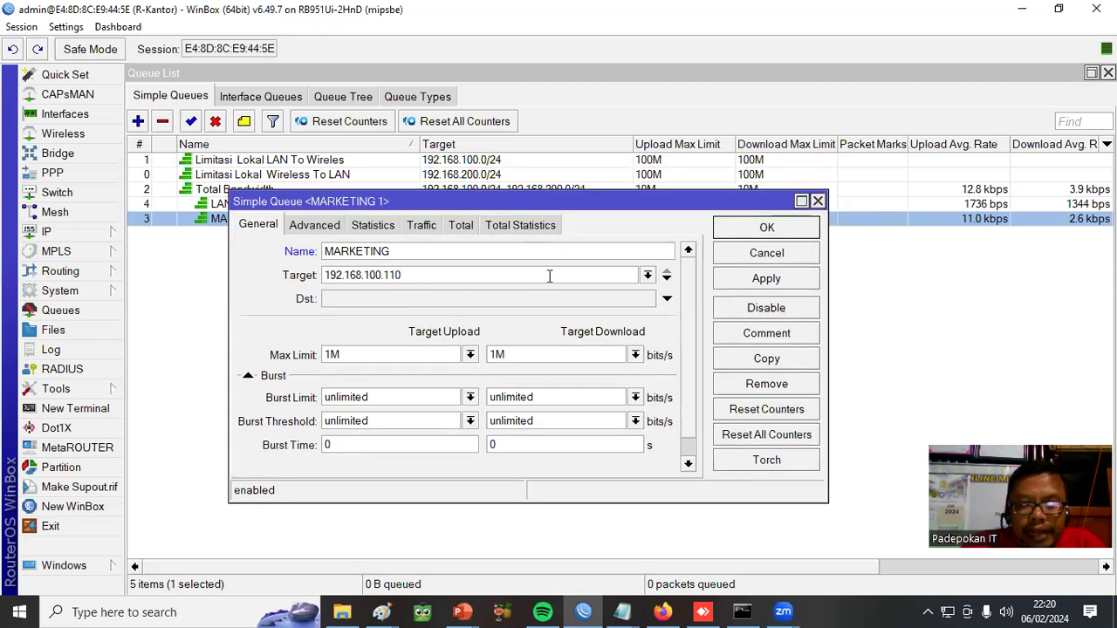
key("BackSpace")
key("BackSpace")
key("BackSpace")
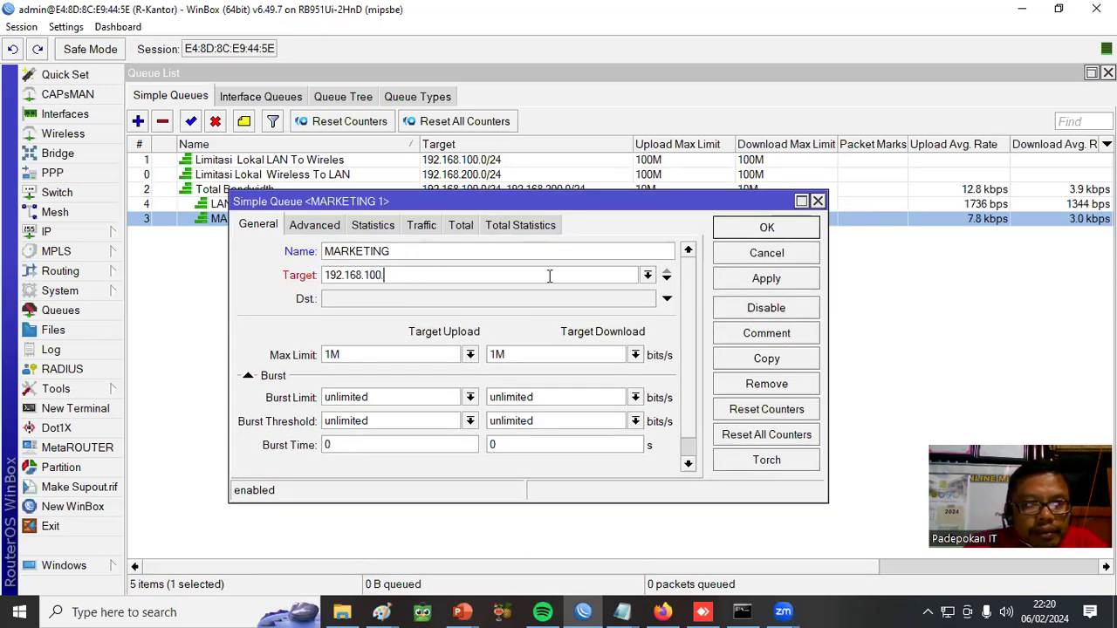
type("0/24")
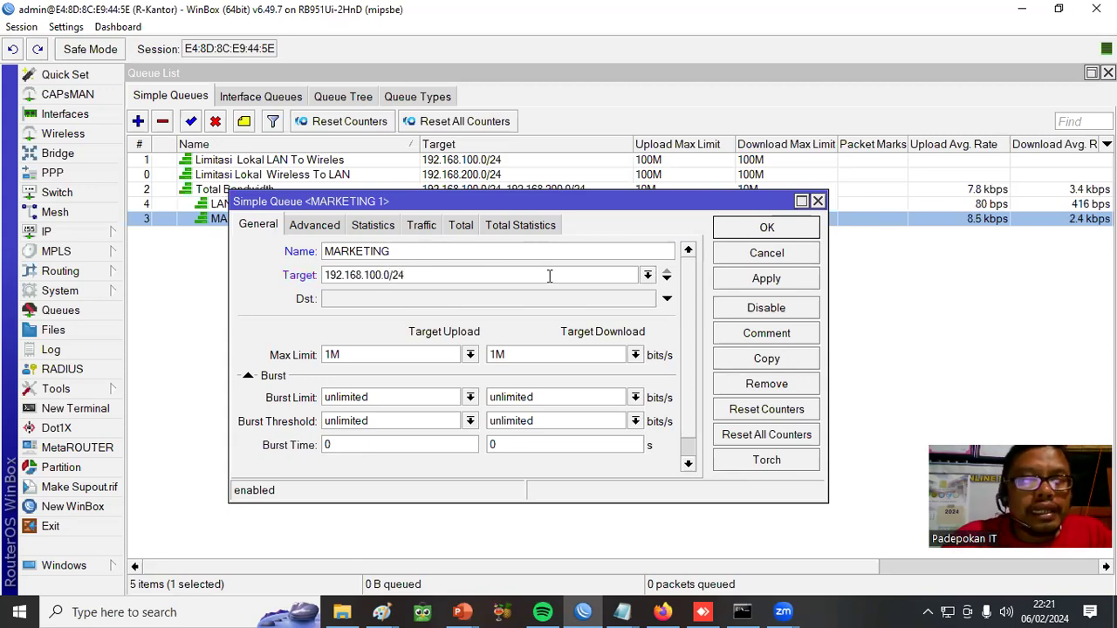
left_click(316, 226)
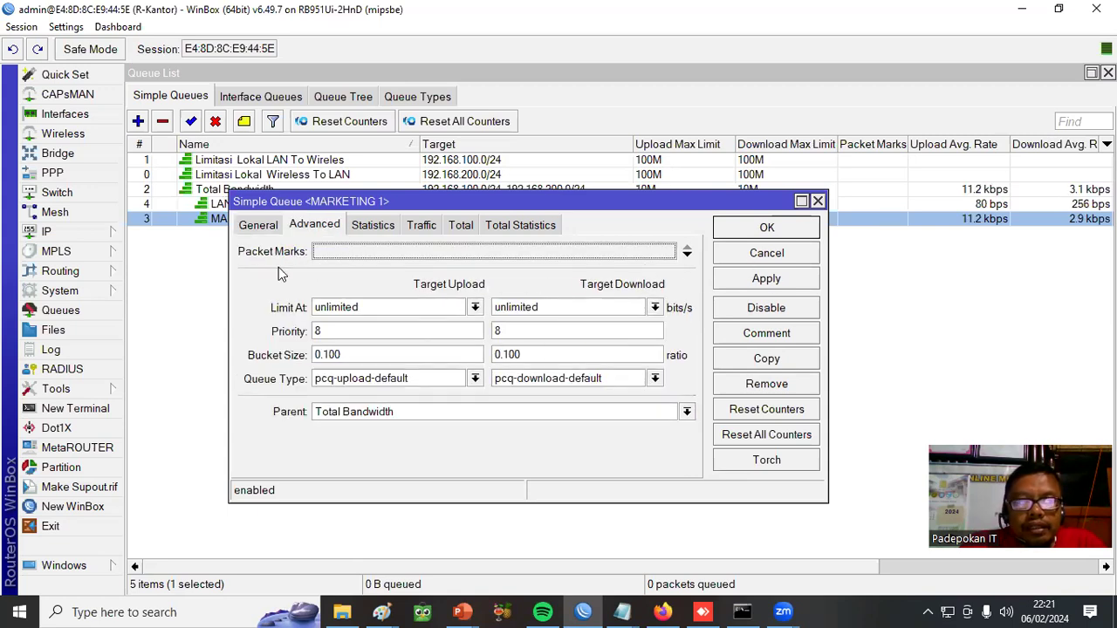
left_click(768, 227)
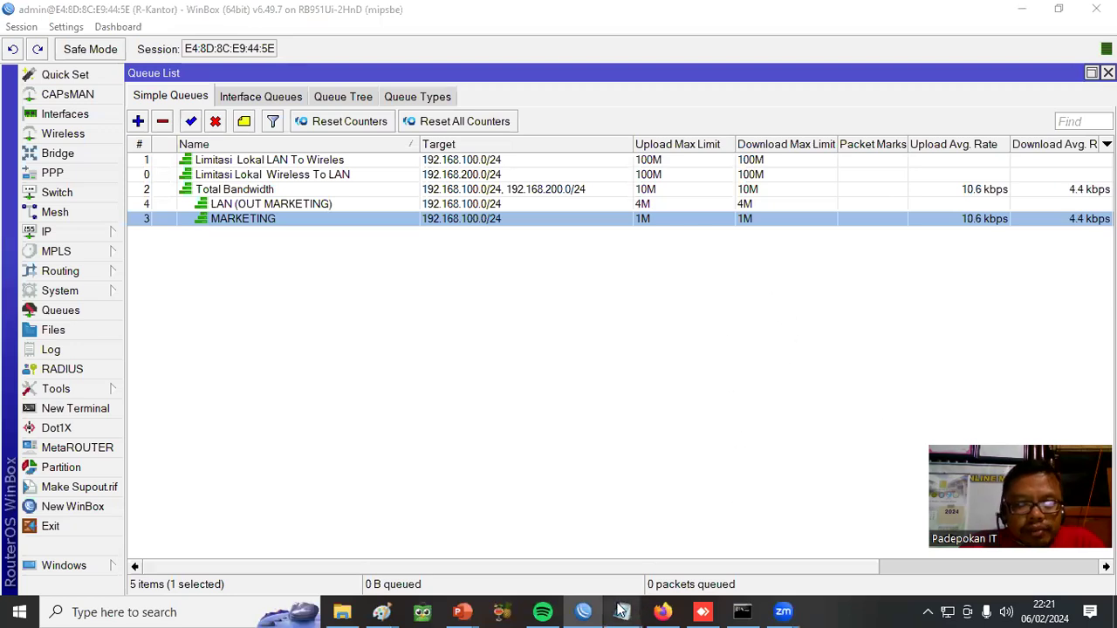
Switch to the Notepad notes and examine the Total Bandwidth rule, especially the line for user 1.
mouse_move(622, 611)
left_click(710, 551)
left_click(752, 238)
key("Return")
key("Return")
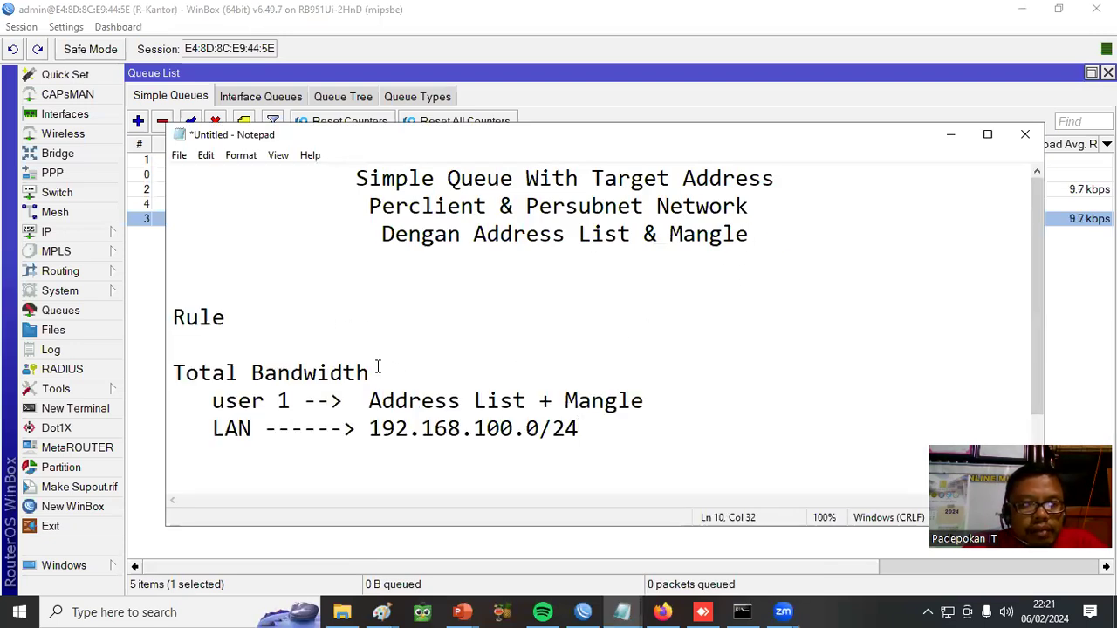
left_click_drag(372, 372, 140, 367)
left_click_drag(212, 400, 640, 390)
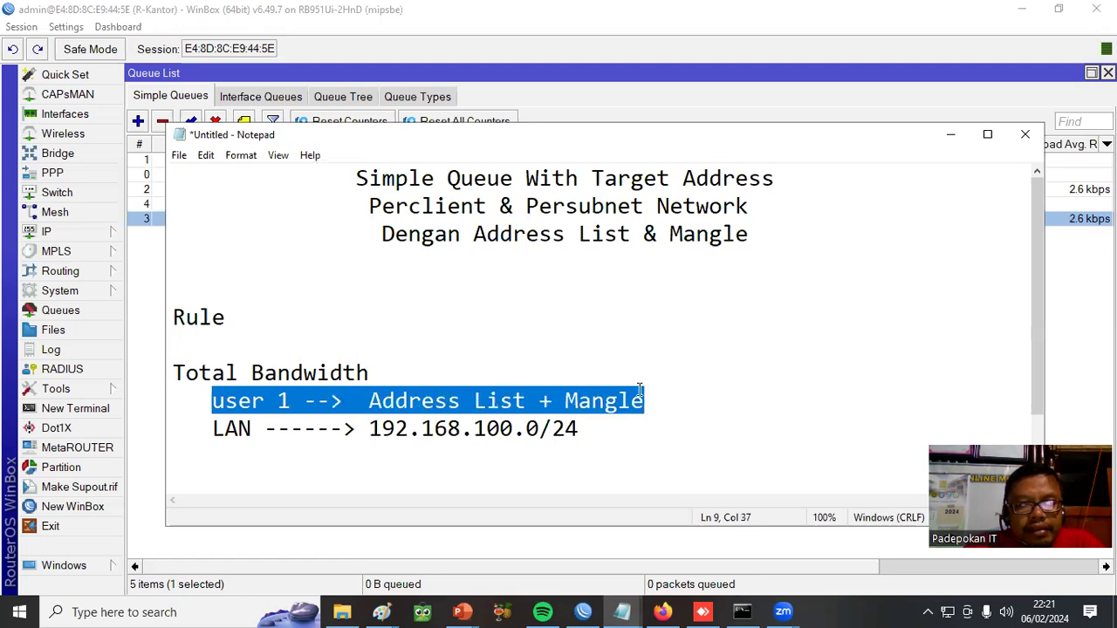
left_click(950, 136)
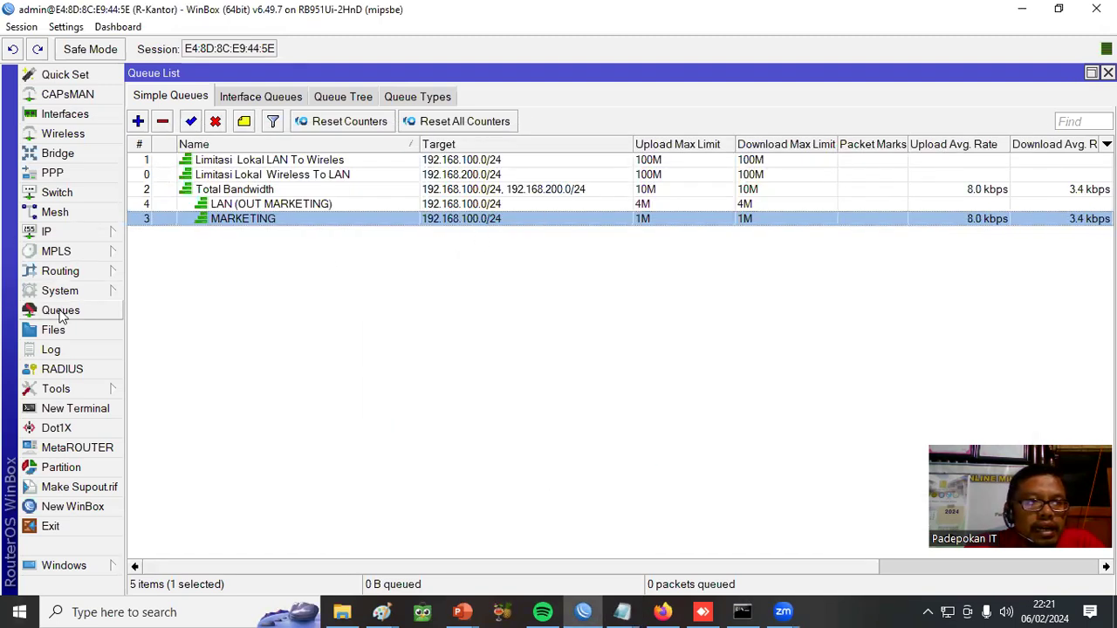
Add a firewall address list entry named marketing with the address 192.168.100.110.
left_click(48, 231)
left_click(166, 255)
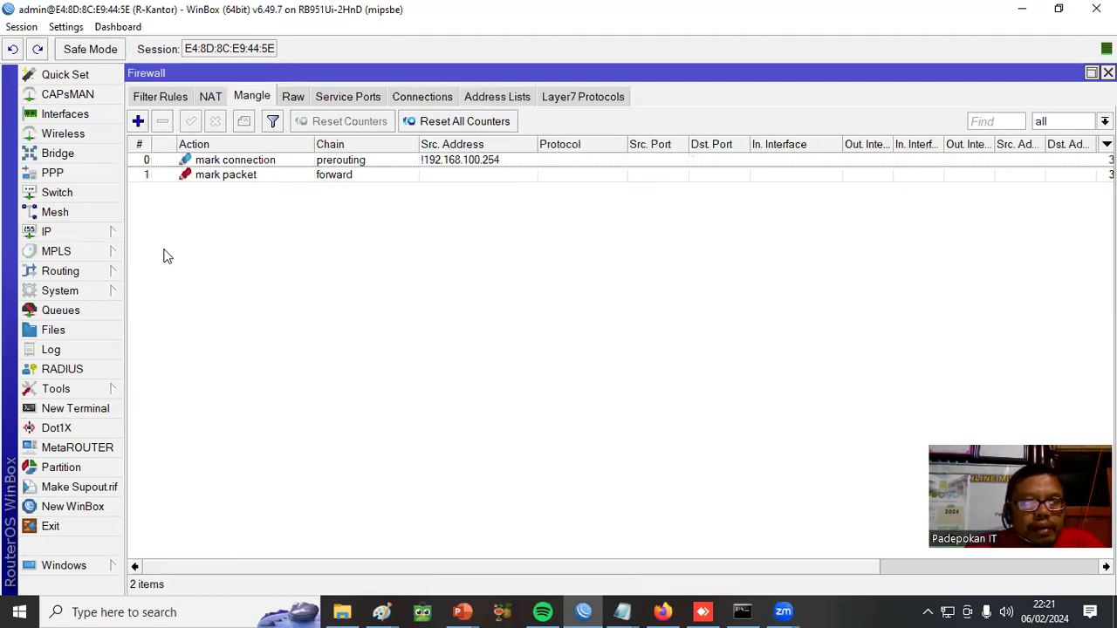
left_click(499, 98)
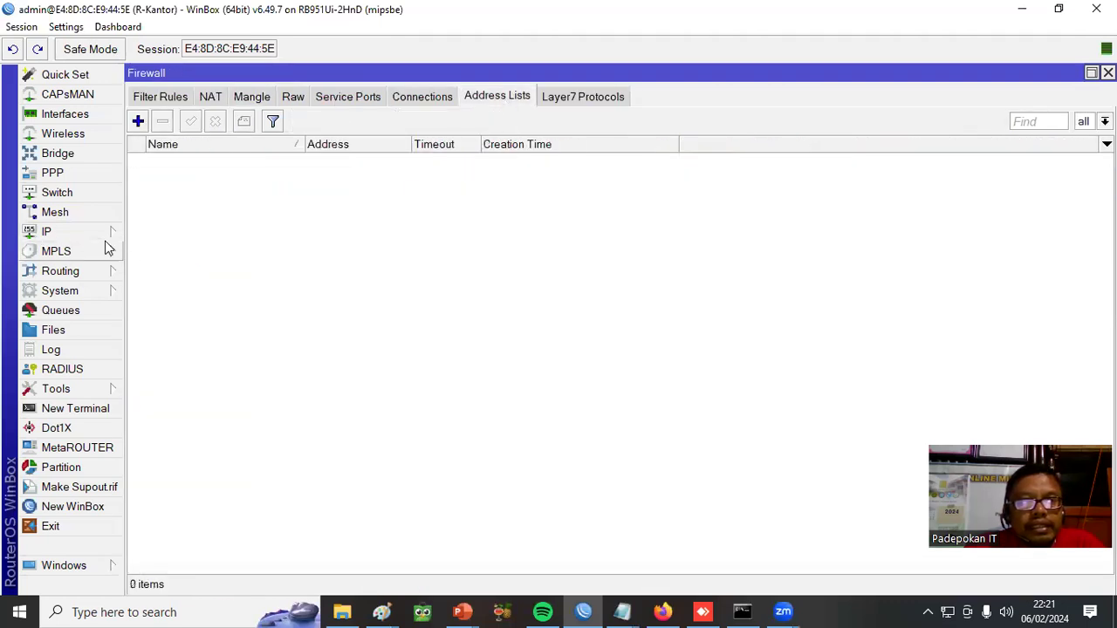
left_click(138, 121)
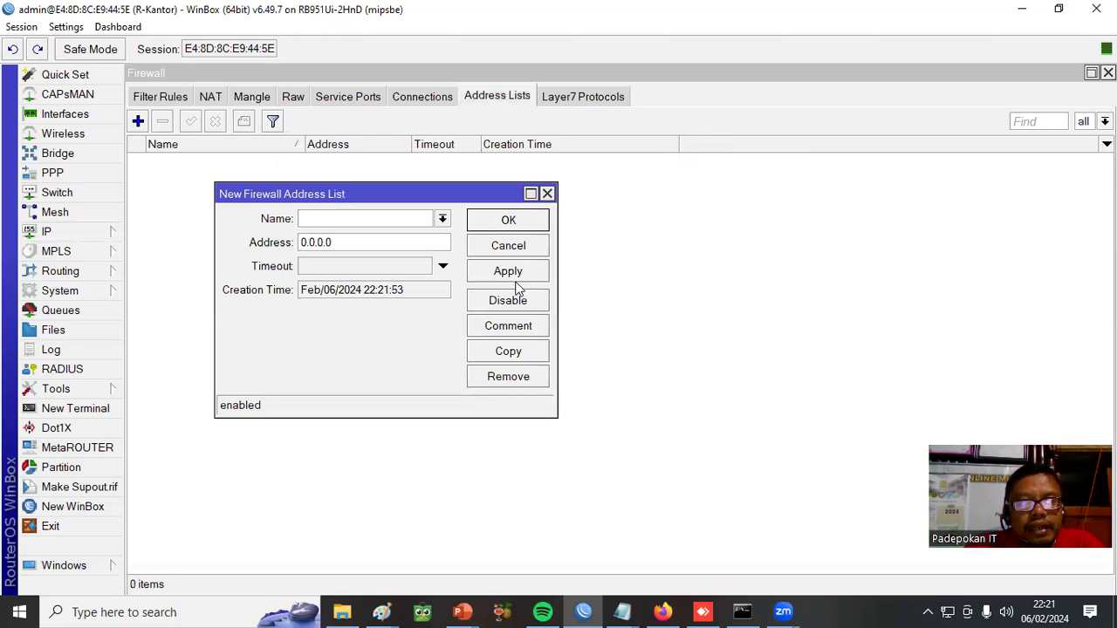
type("marketing")
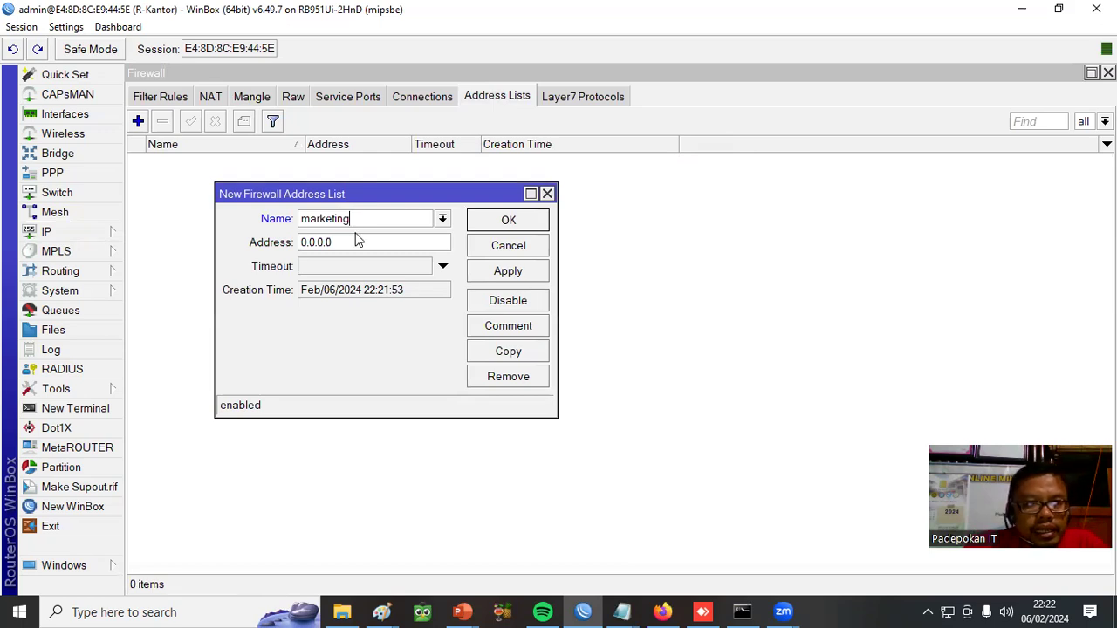
key("Tab")
type("1")
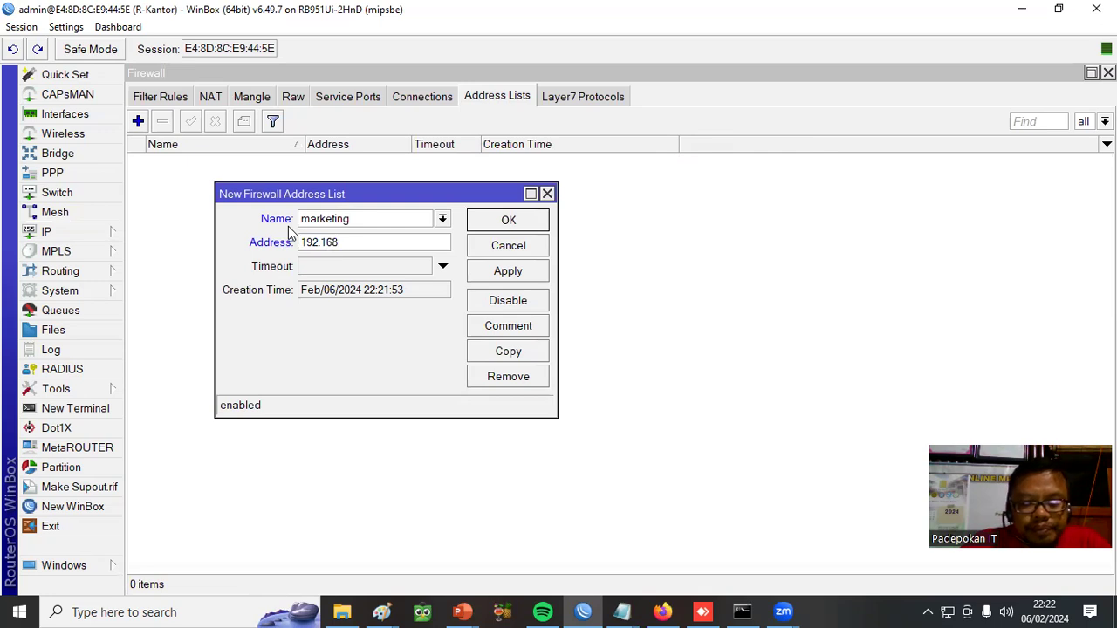
type("92.168.100")
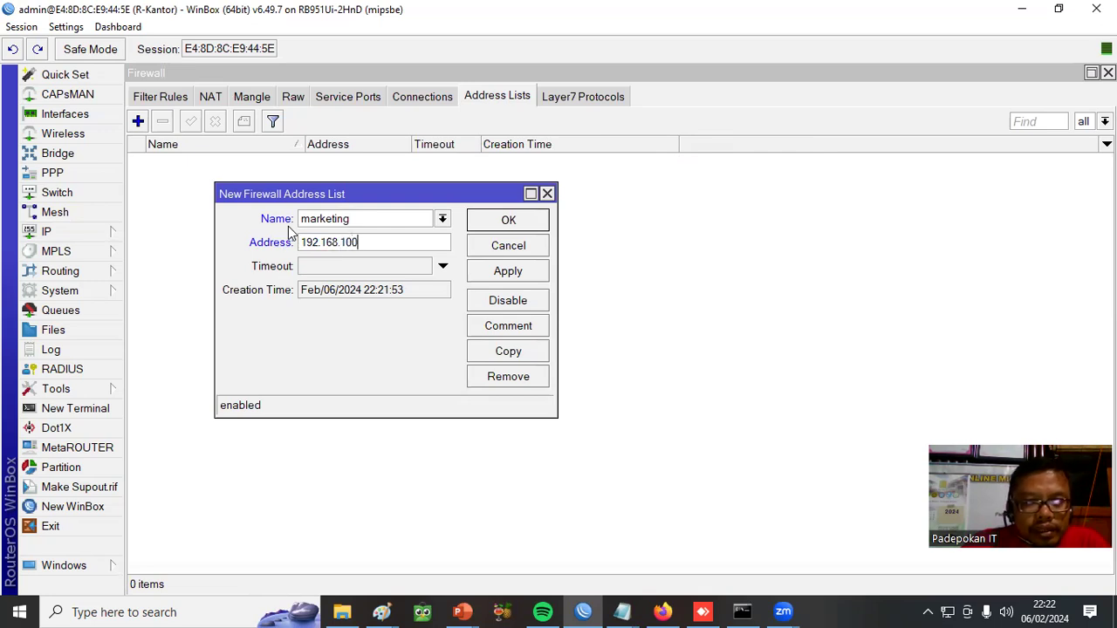
type(".110")
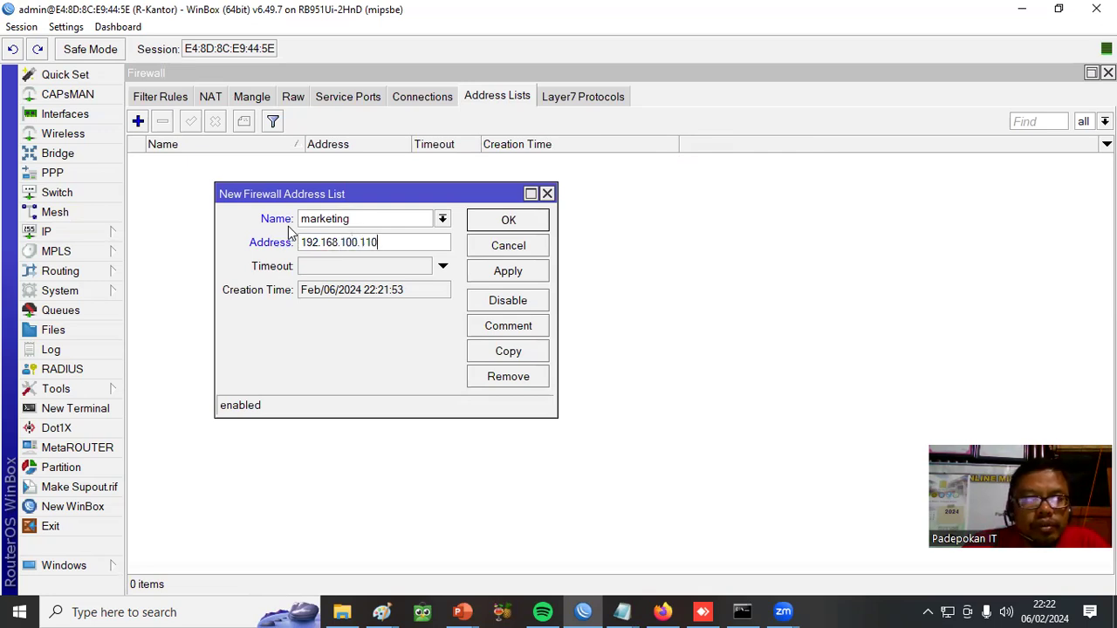
left_click(509, 221)
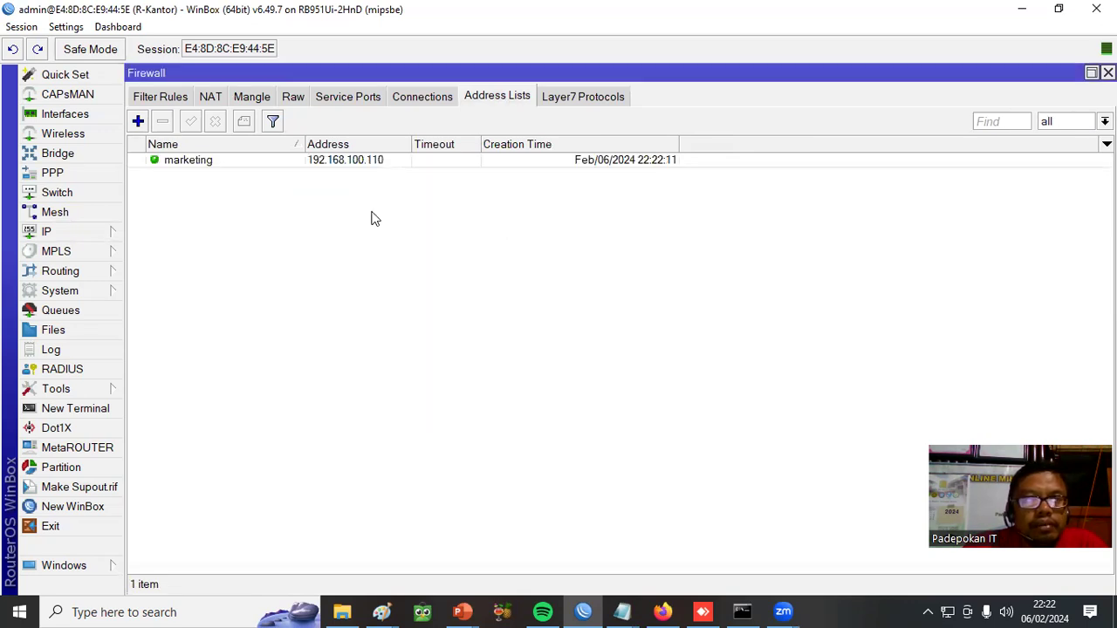
Add a second entry to the marketing address list with the address 192.168.100.111.
left_click(138, 121)
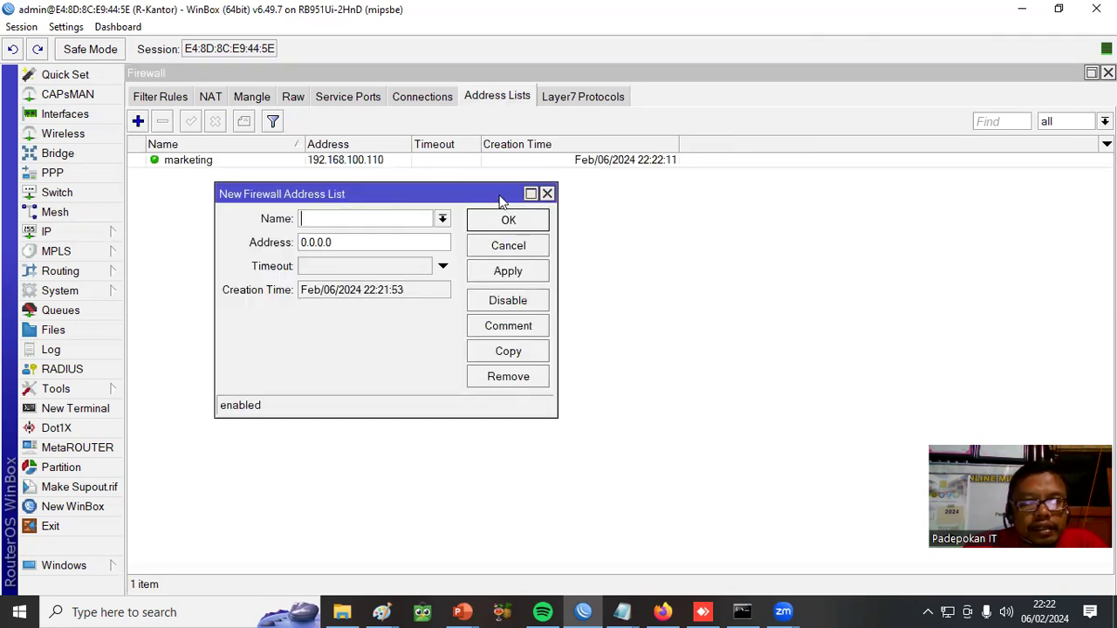
left_click(442, 219)
left_click(411, 237)
key("Tab")
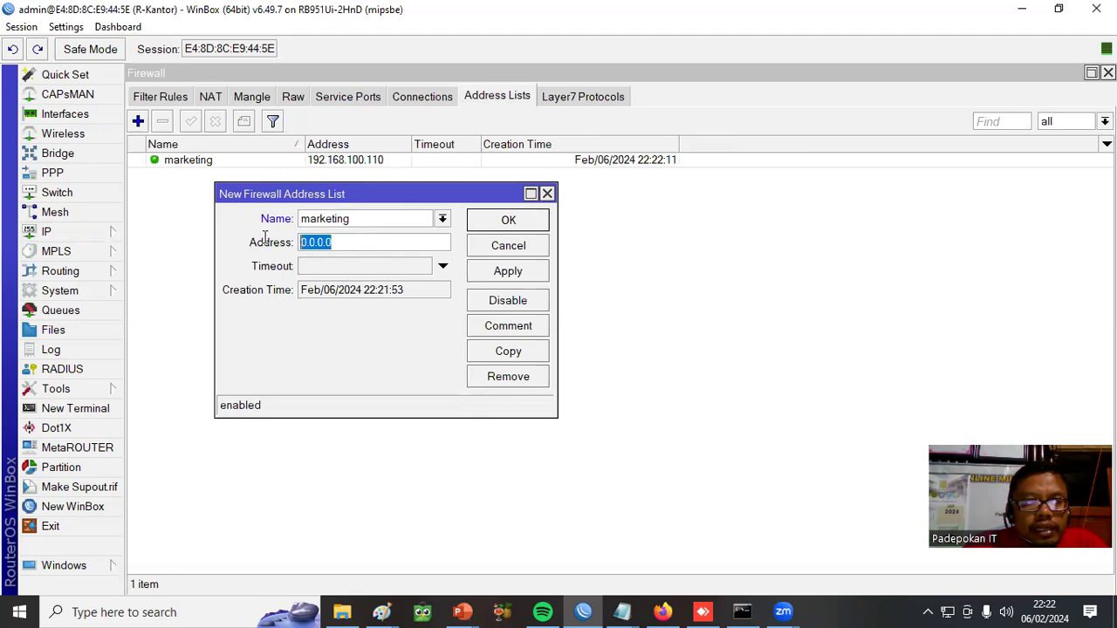
type("192.1")
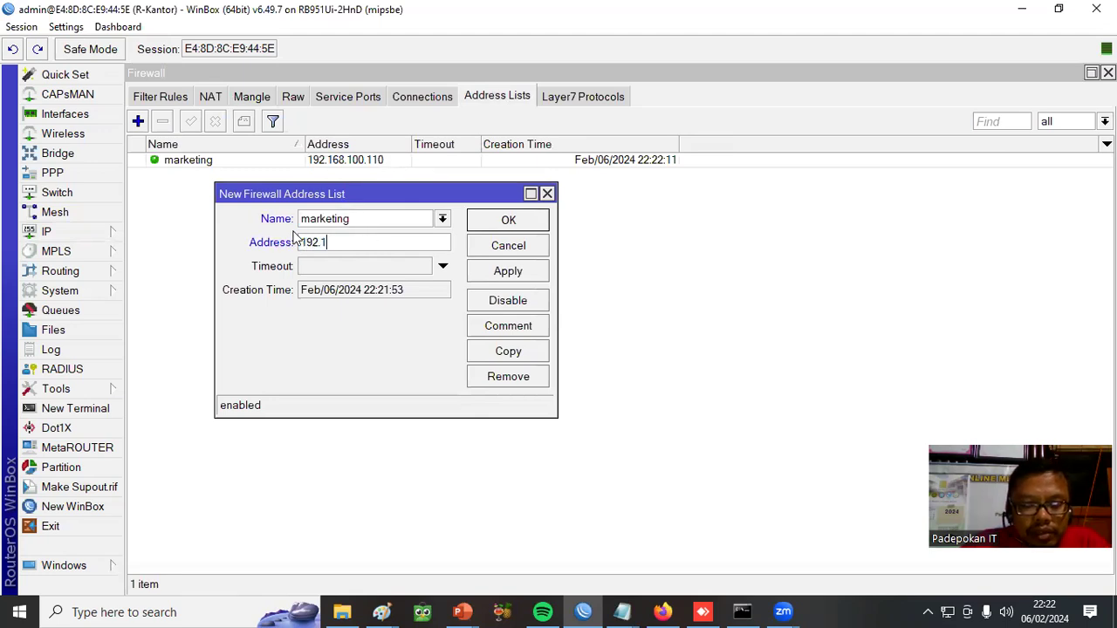
type("68.100.111")
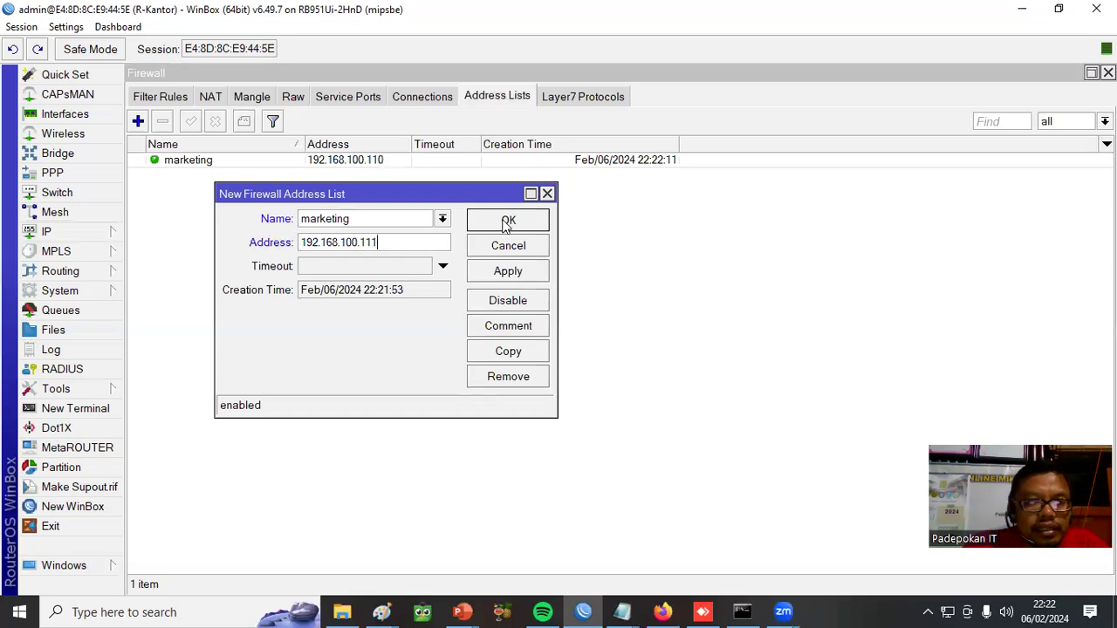
left_click(508, 220)
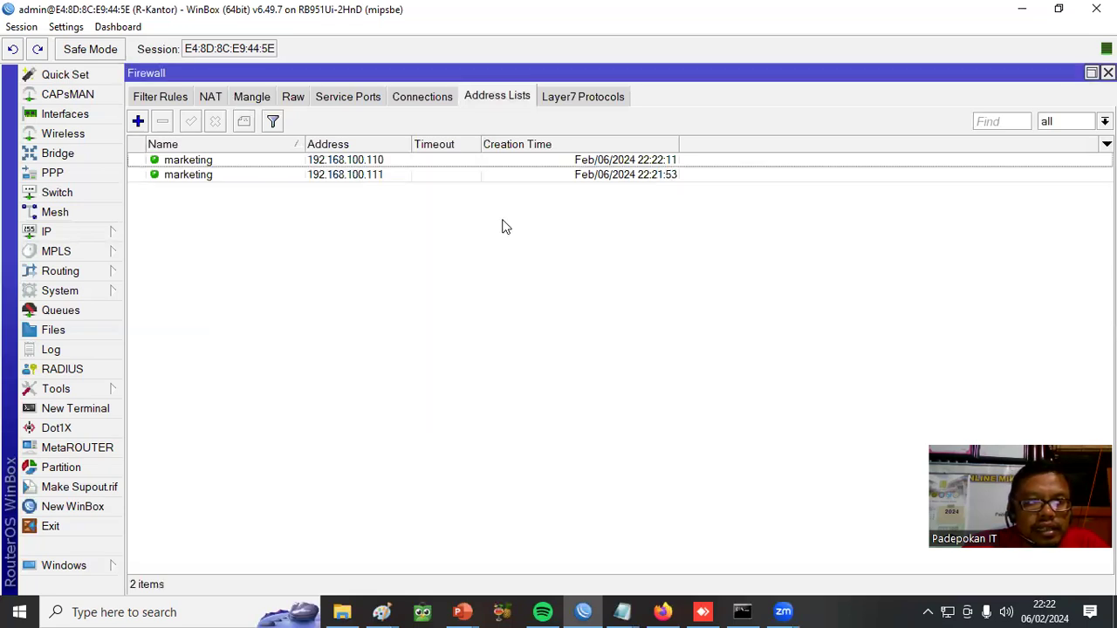
Copy the 192.168.100.111 marketing entry and save the copy with the address 192.168.100.112.
double_click(352, 174)
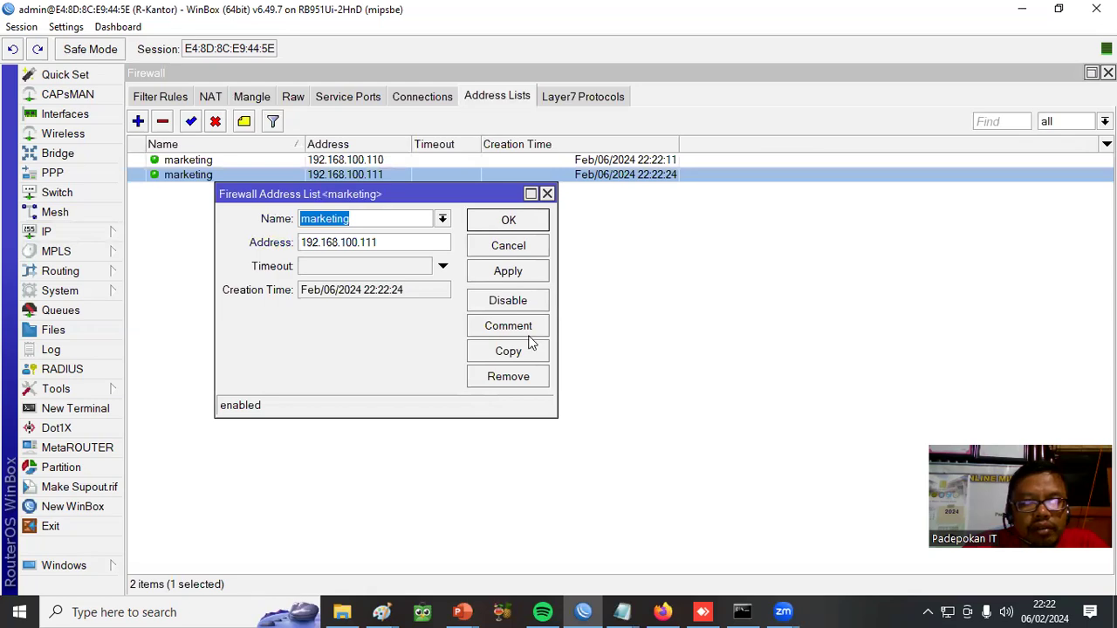
left_click(528, 353)
left_click(414, 265)
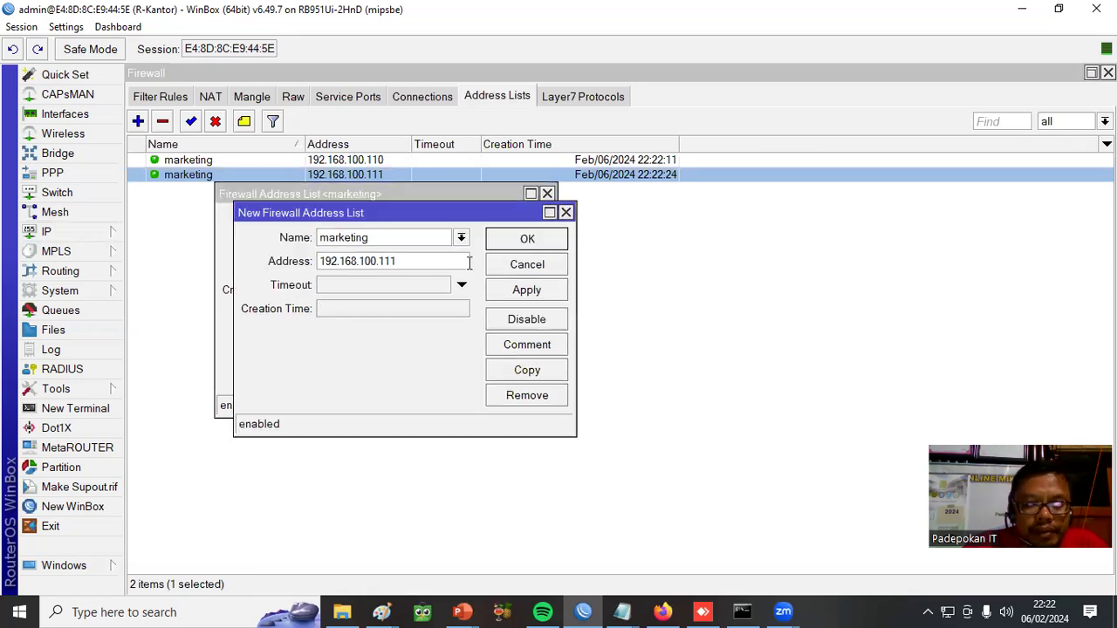
type("2")
left_click(527, 240)
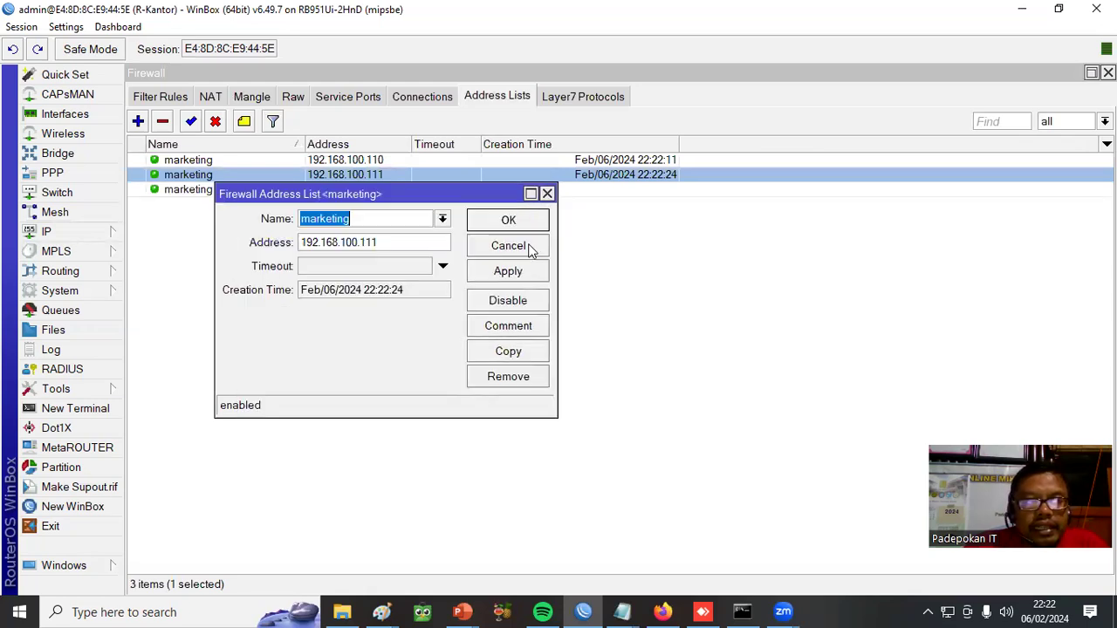
left_click(528, 224)
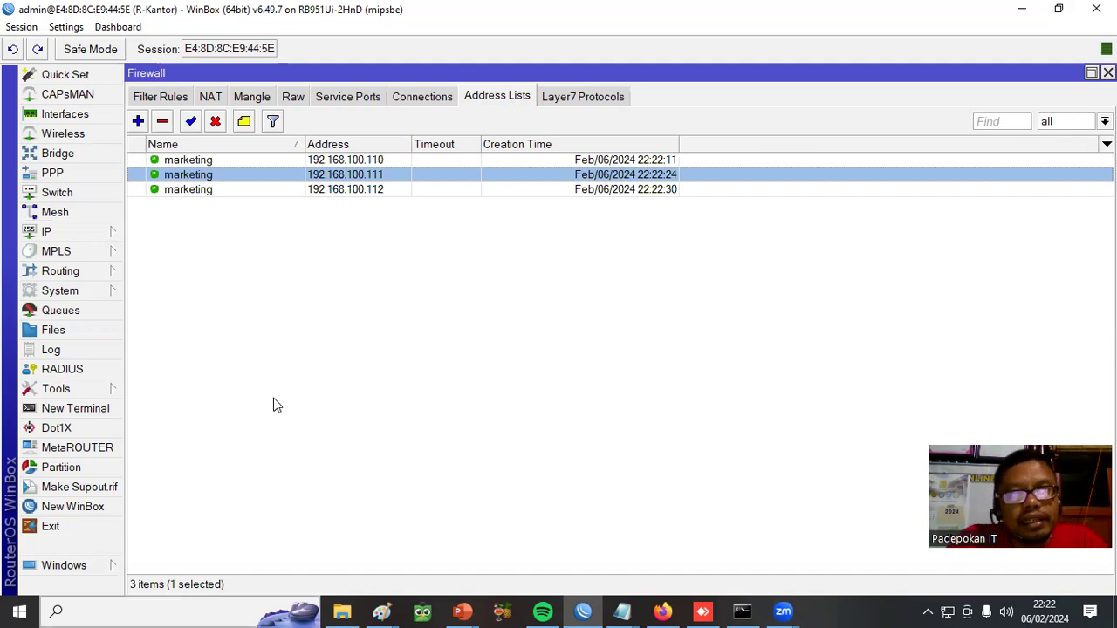
Delete the existing mark connection and mark packet rules from the firewall mangle list.
left_click(252, 98)
left_click(240, 165)
left_click(236, 174, "shift")
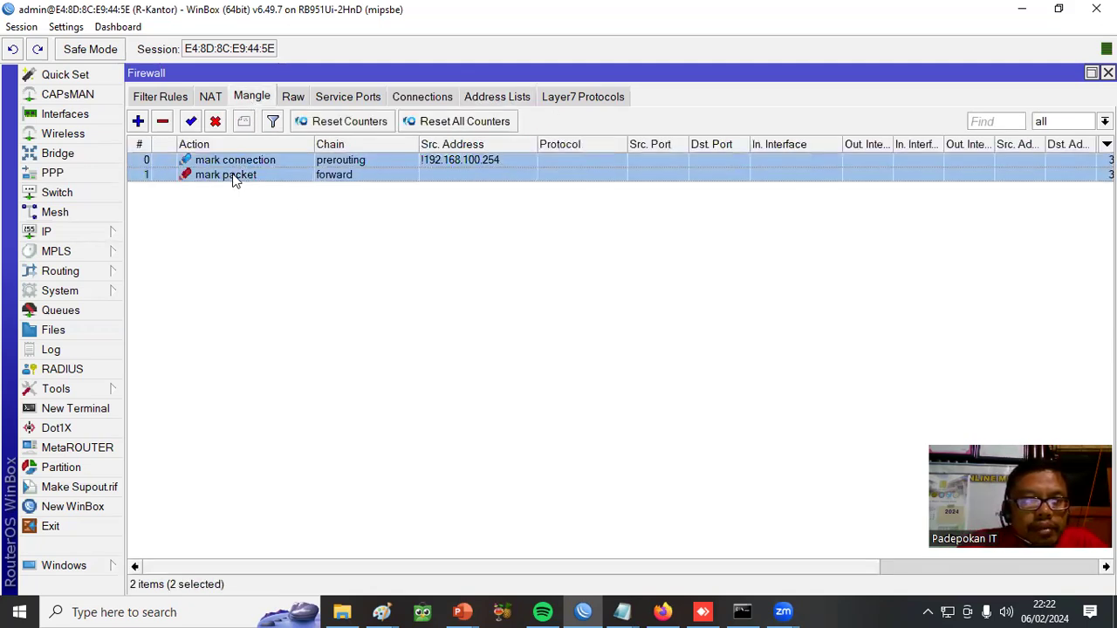
left_click(162, 121)
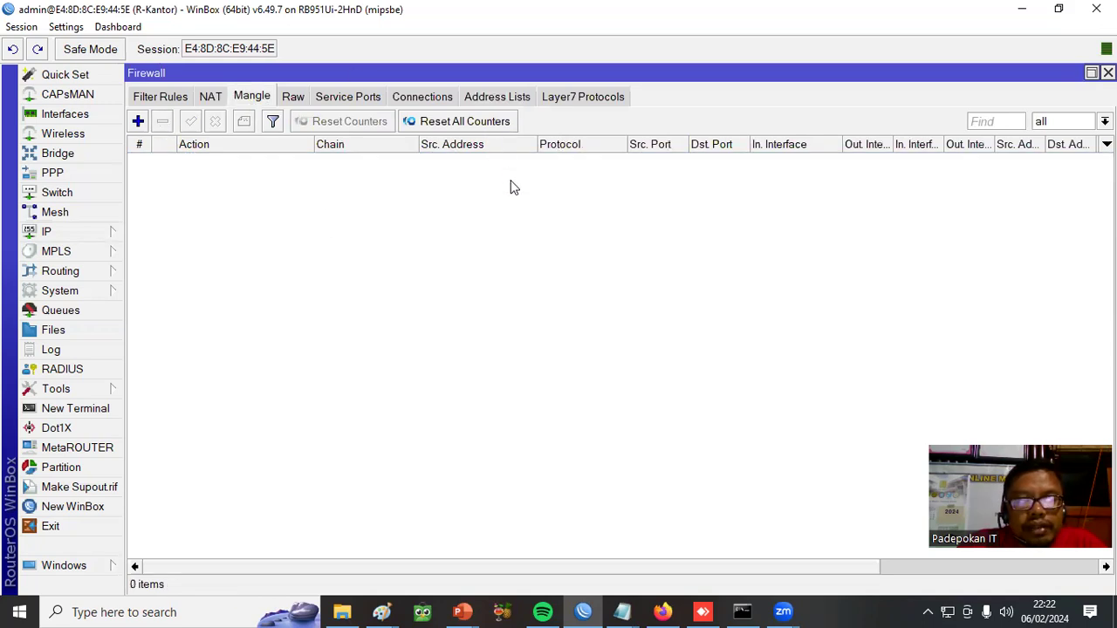
Start a new mangle rule in the prerouting chain with marketing as its source address list.
left_click(137, 122)
left_click_drag(503, 170, 441, 115)
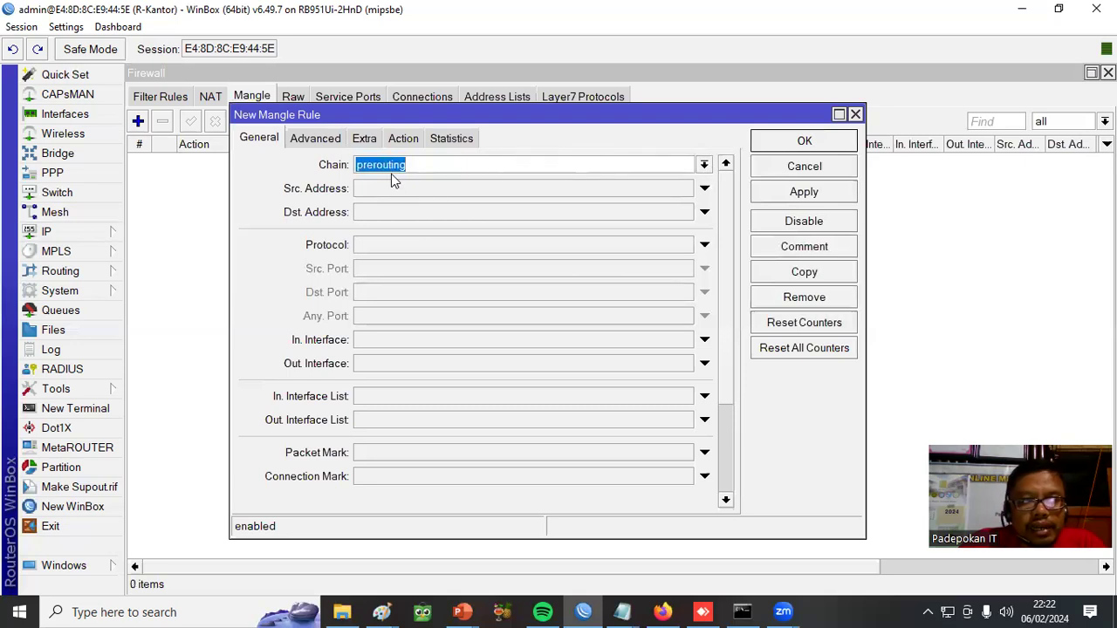
left_click(315, 140)
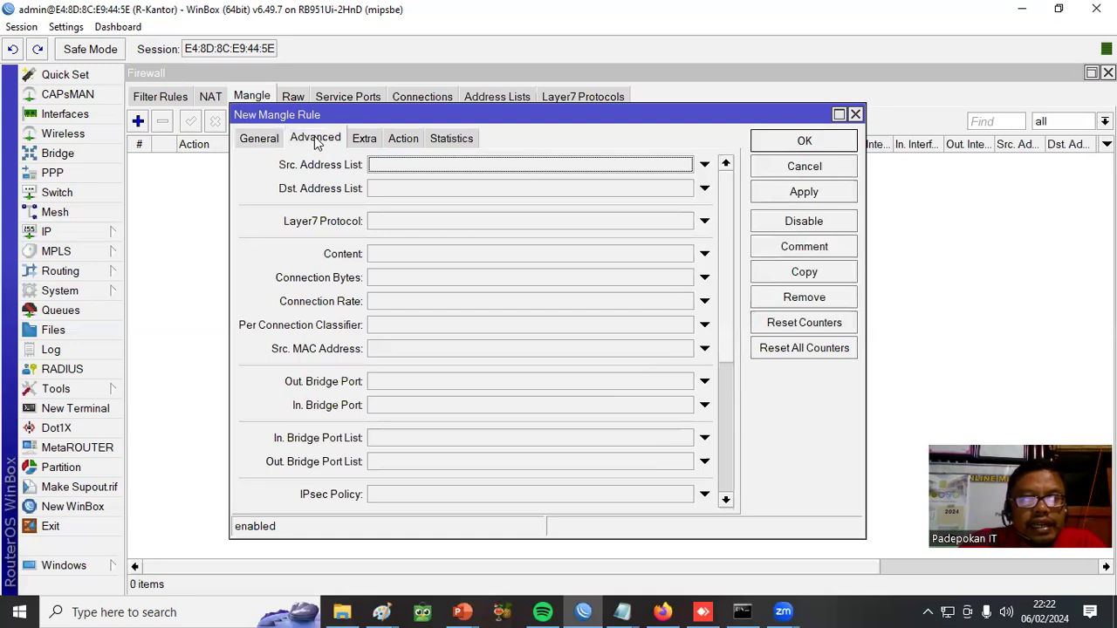
left_click(669, 165)
left_click(686, 166)
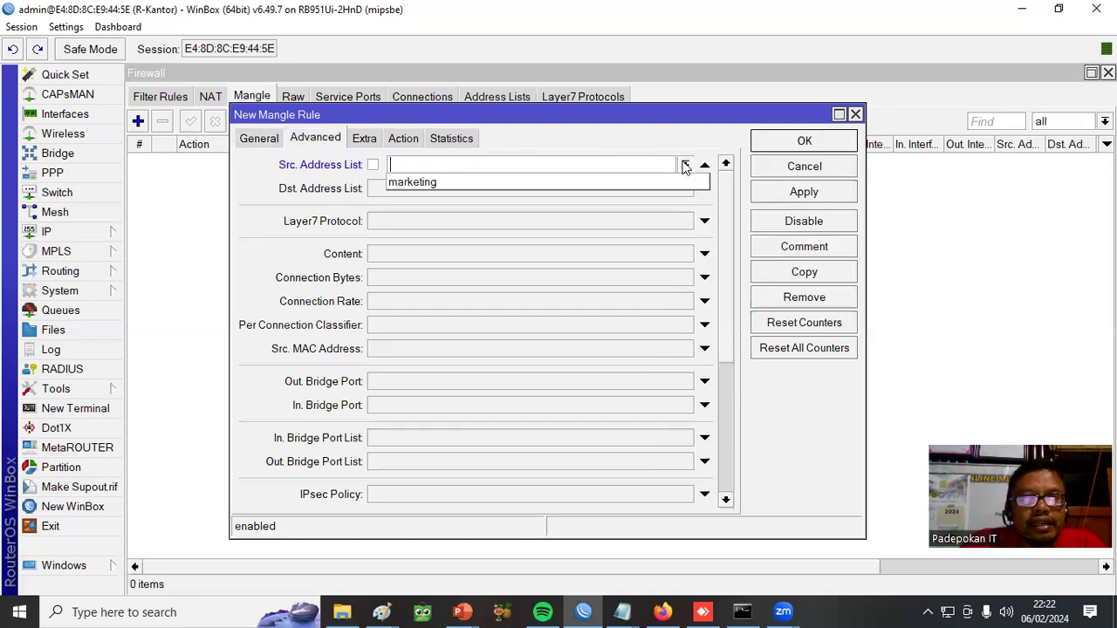
left_click(428, 182)
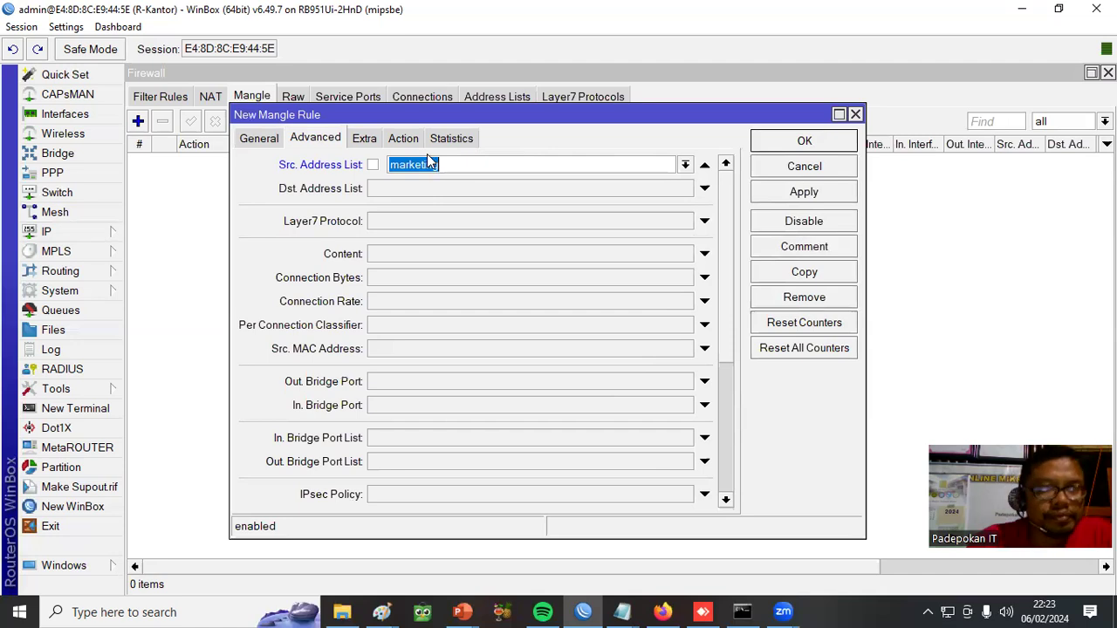
Set the rule's action to mark connection with the new connection mark koneksi marketing, and save the rule.
left_click(402, 138)
left_click(612, 167)
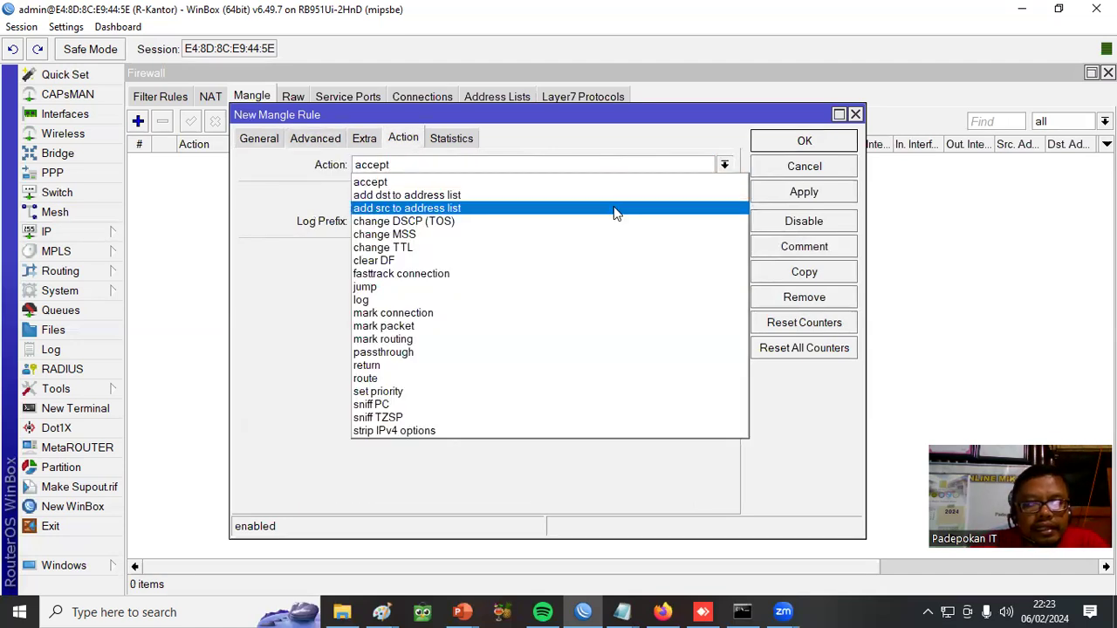
left_click(507, 315)
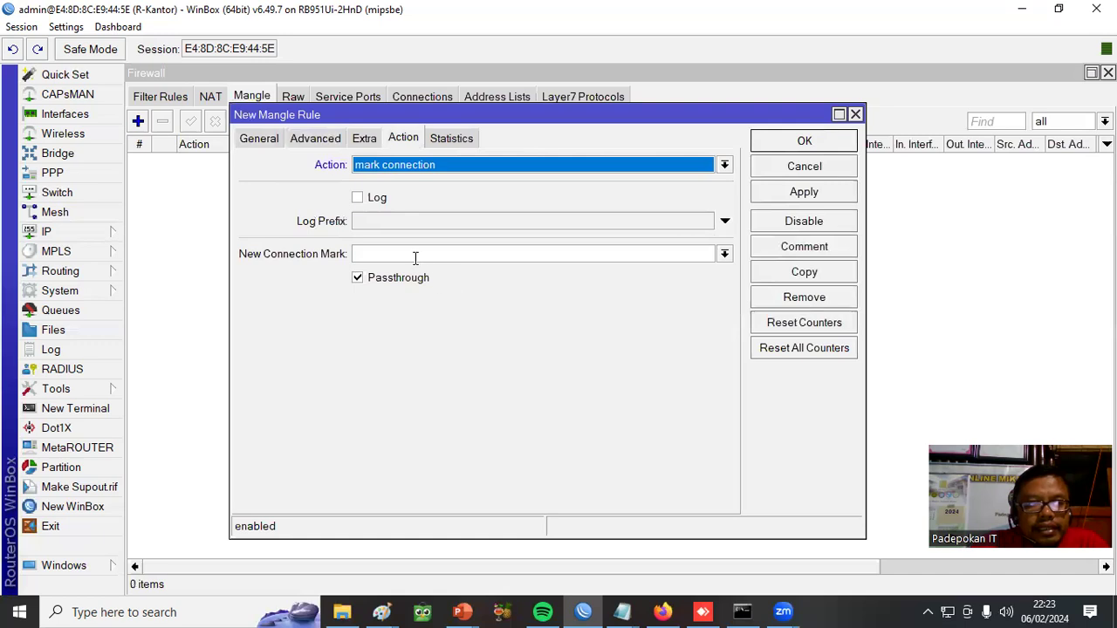
left_click(468, 252)
type("konek")
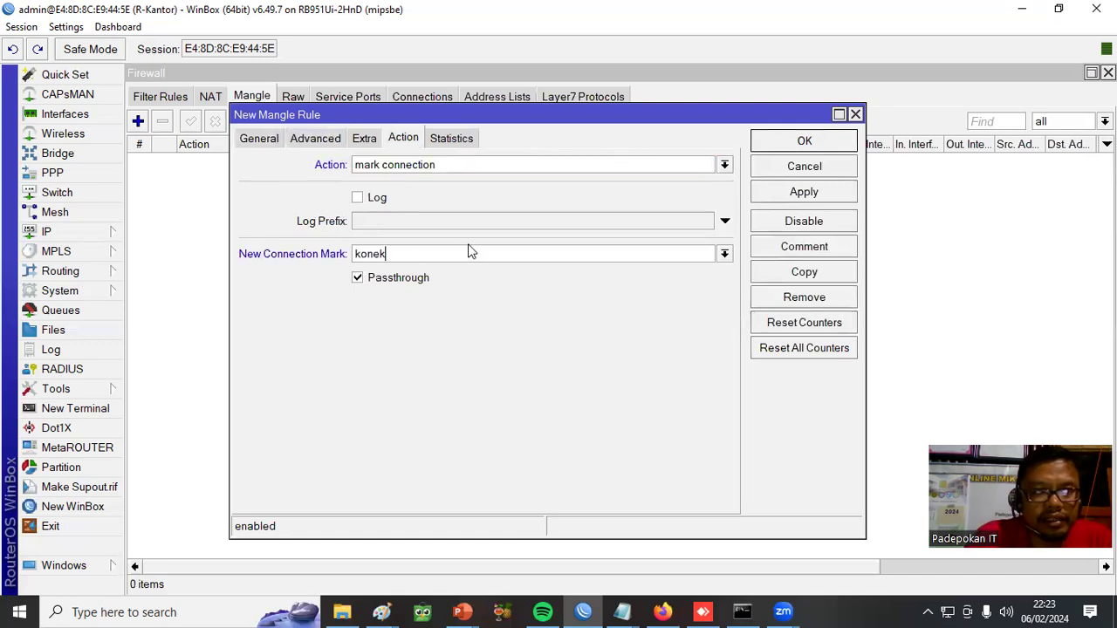
type("si mark")
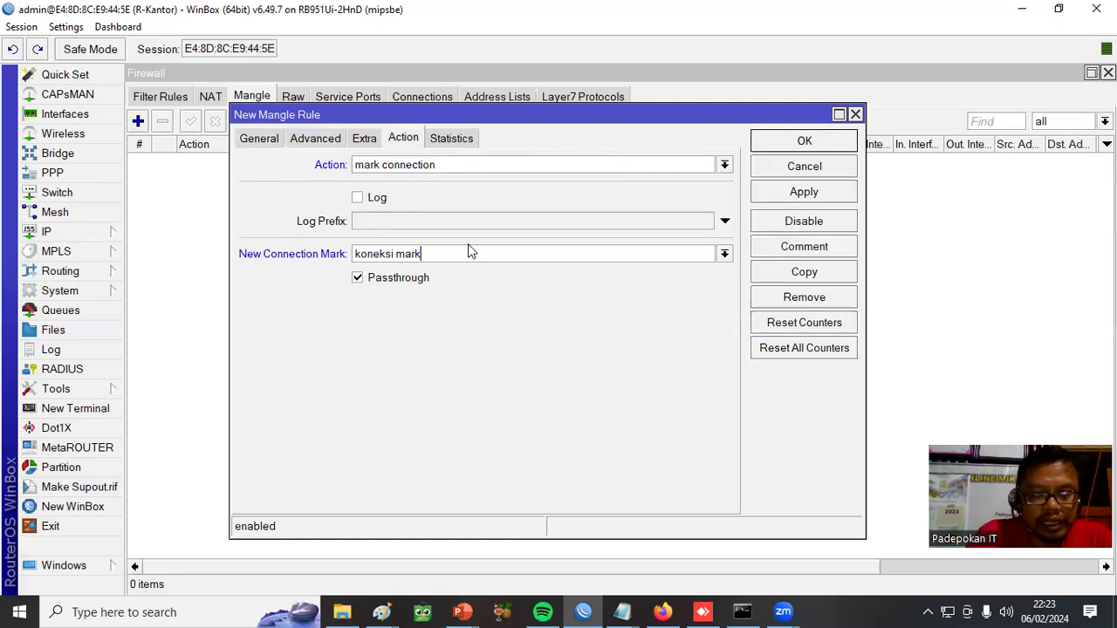
type("eting")
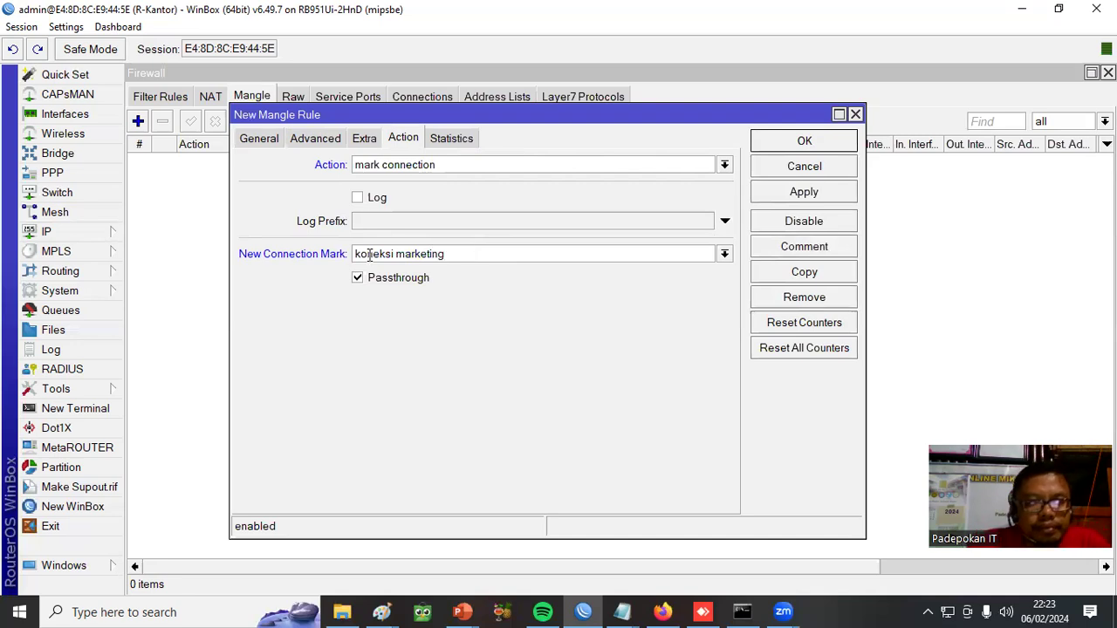
left_click(813, 145)
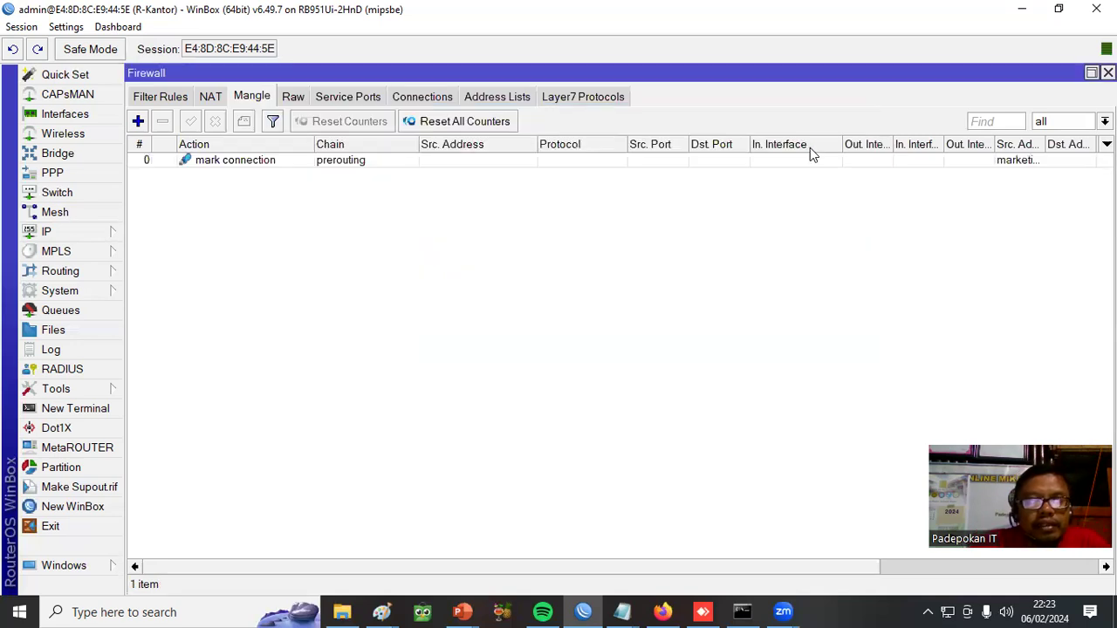
Start another mangle rule in the forward chain that matches the connection mark koneksi marketing.
left_click(138, 121)
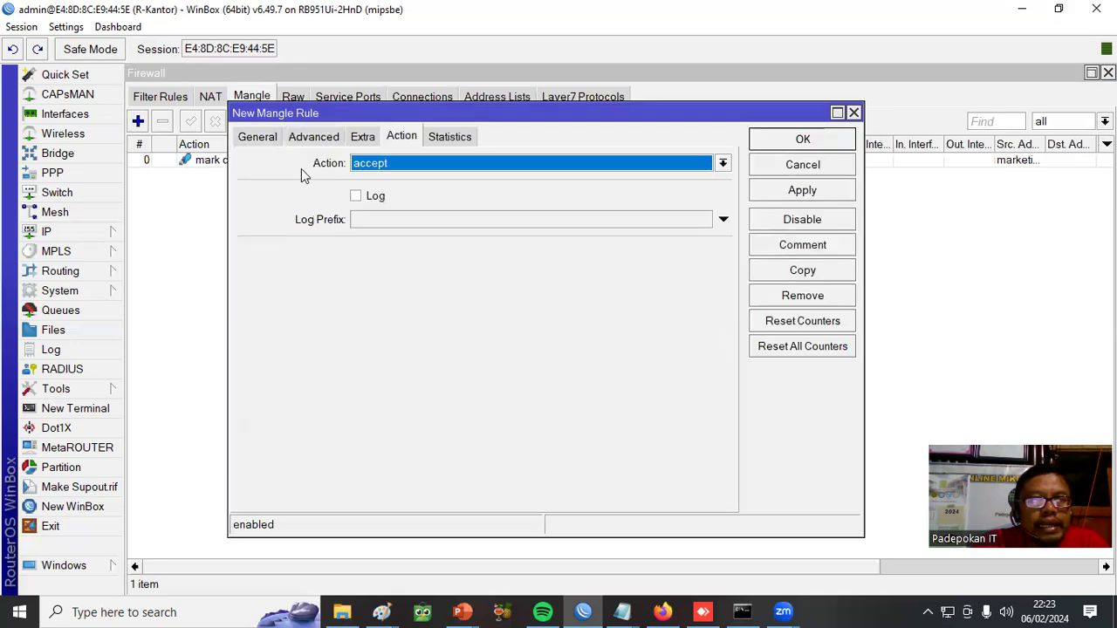
left_click(245, 139)
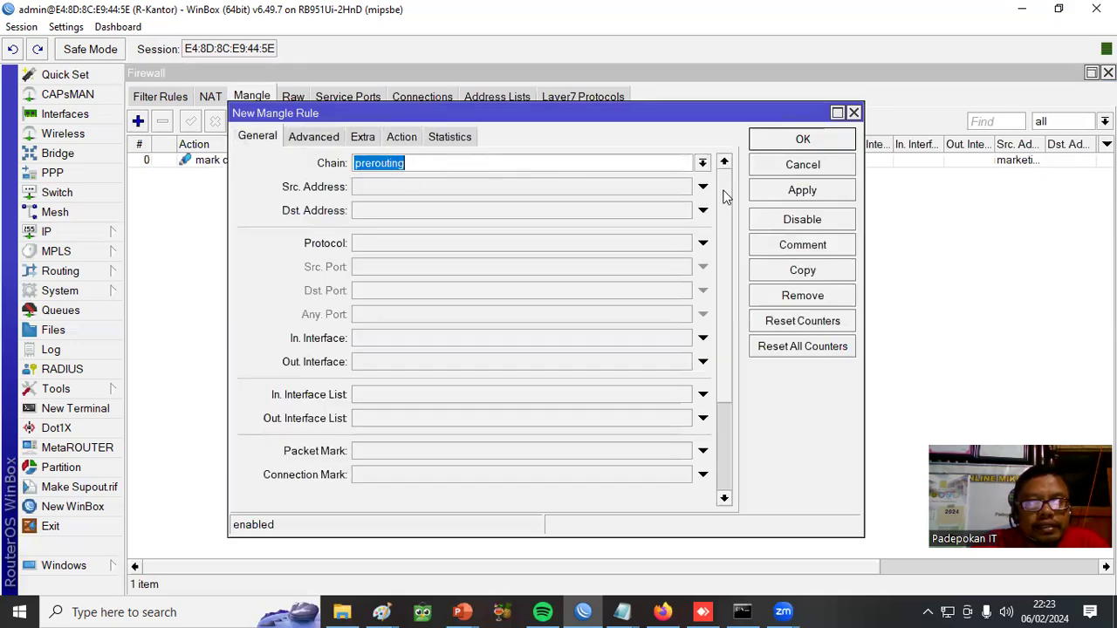
left_click(702, 163)
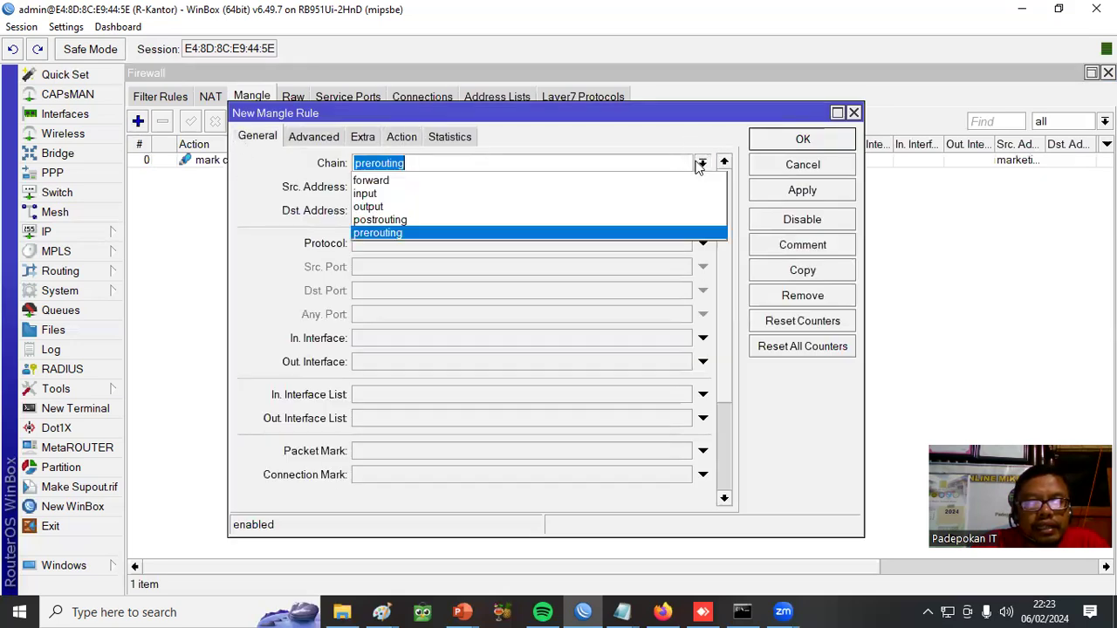
left_click(532, 181)
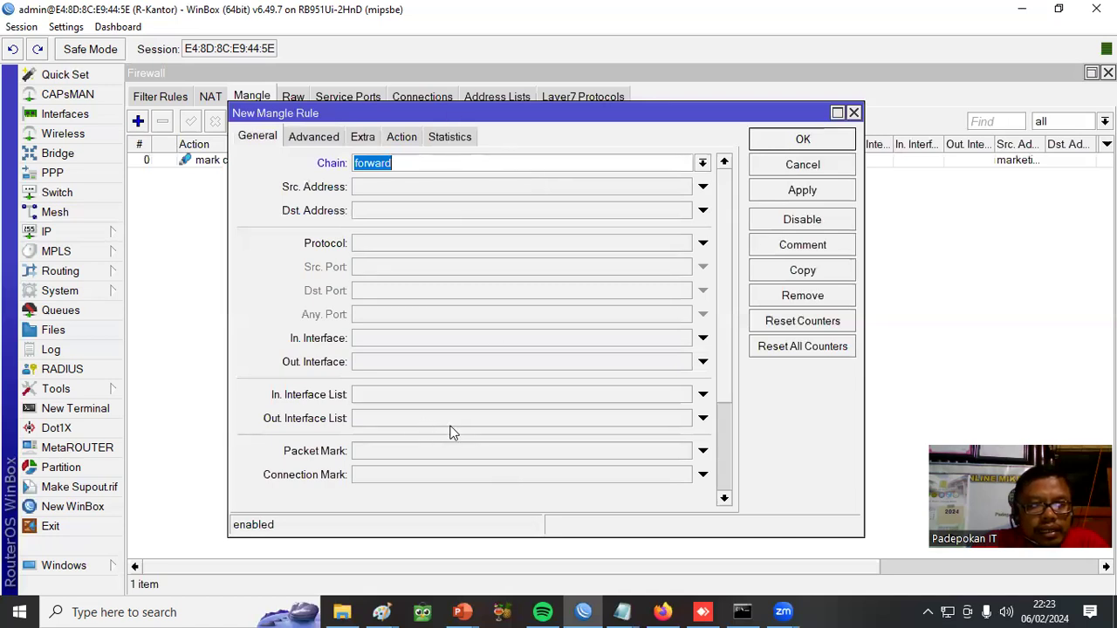
left_click(454, 472)
left_click(684, 475)
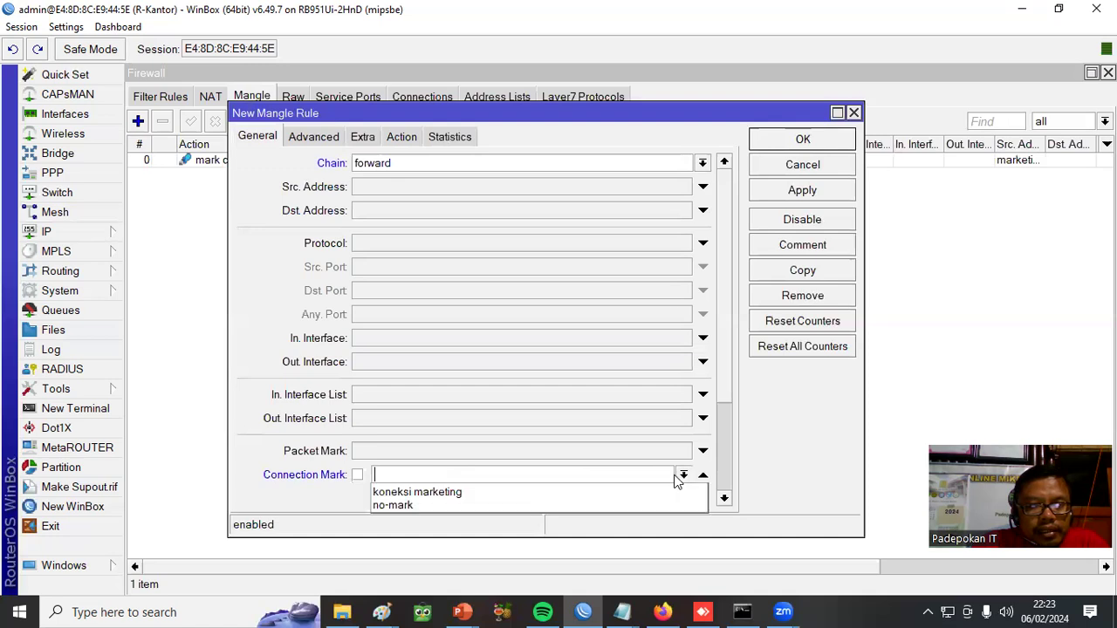
left_click(548, 493)
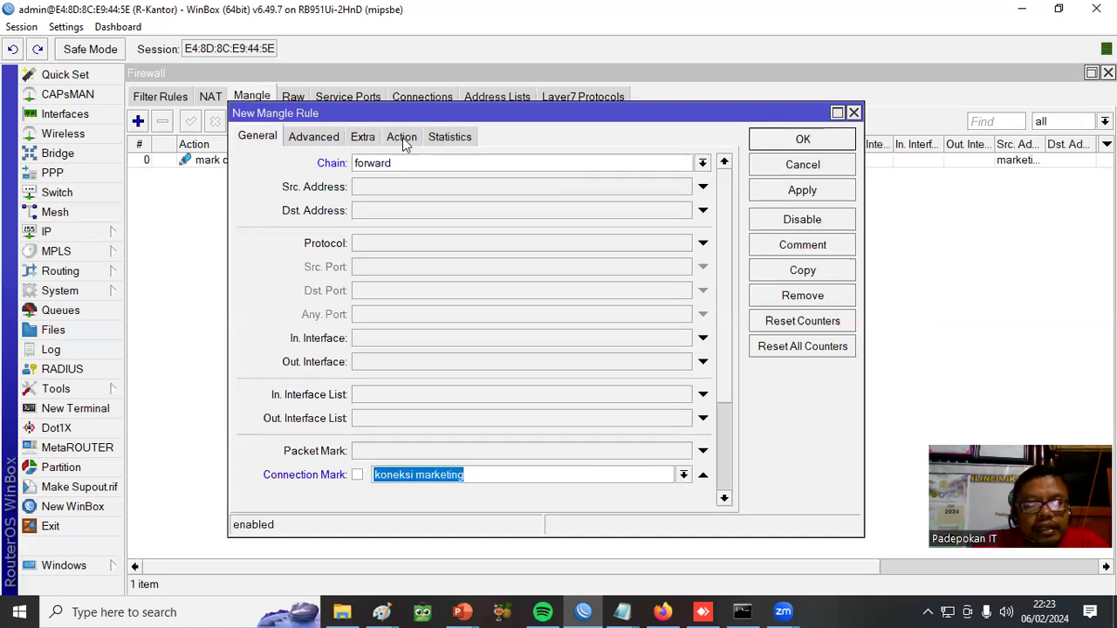
Set the forward rule's action to mark packet with the new packet mark paket bw marketing, turn off passthrough, and save it.
left_click(401, 138)
left_click(419, 163)
left_click(382, 325)
left_click(406, 254)
type("paket bw ma")
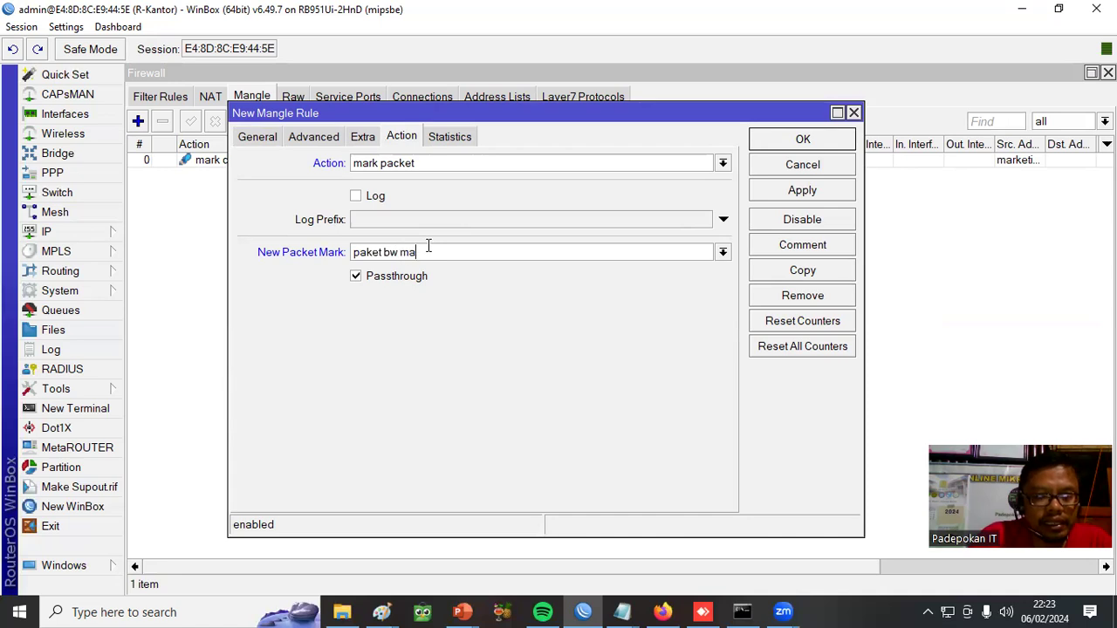
type("rketing")
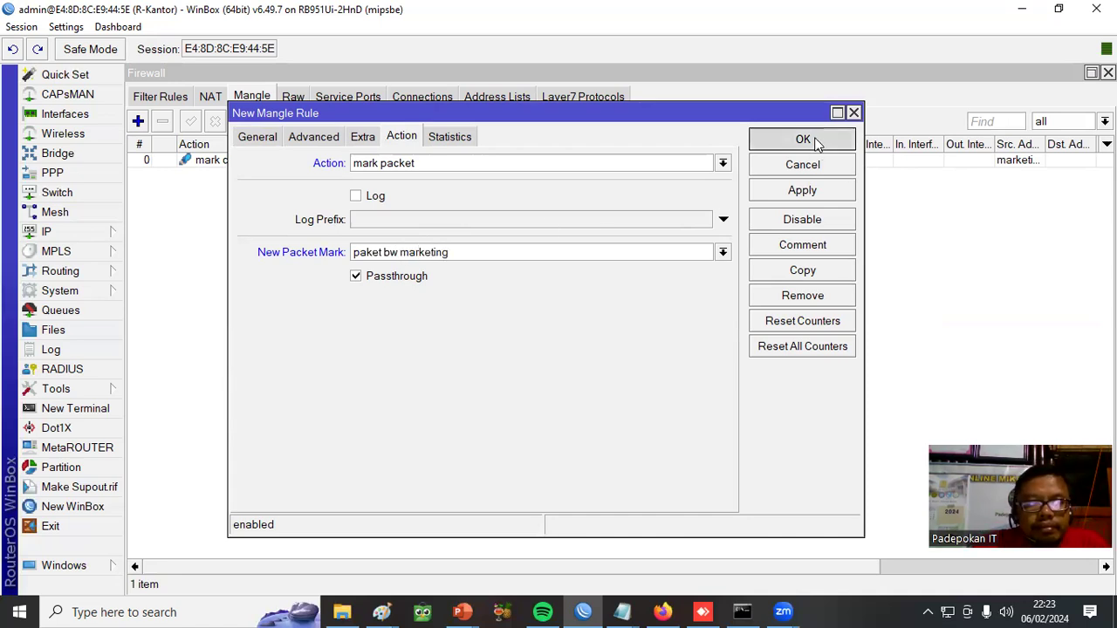
left_click(388, 277)
left_click(794, 146)
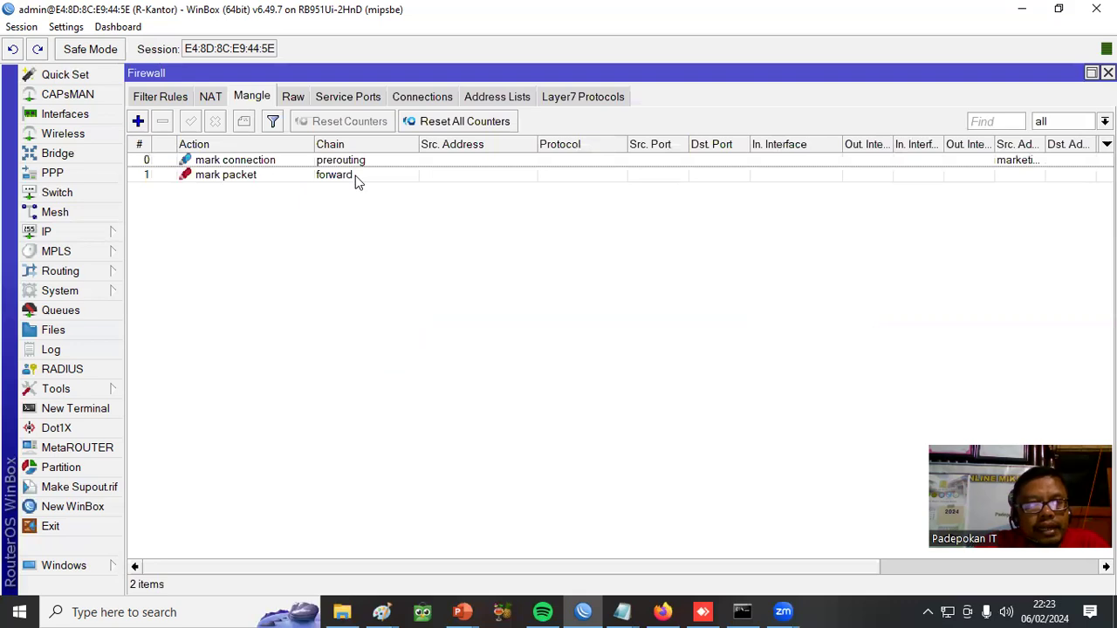
Assign the packet mark paket bw marketing to the MARKETING simple queue and save the queue.
left_click(65, 311)
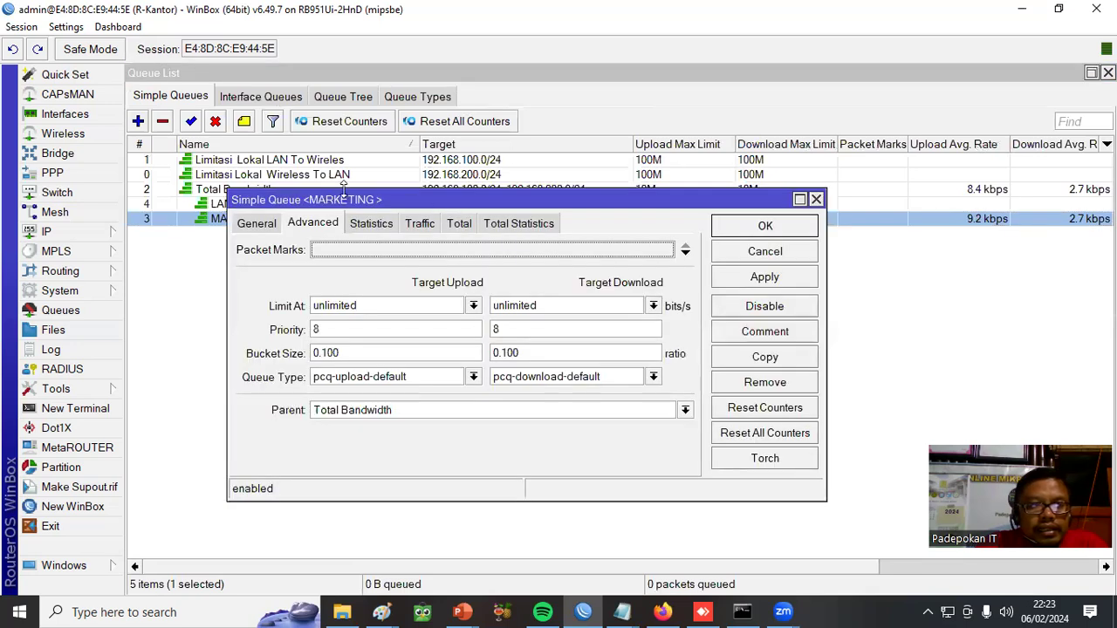
left_click(255, 224)
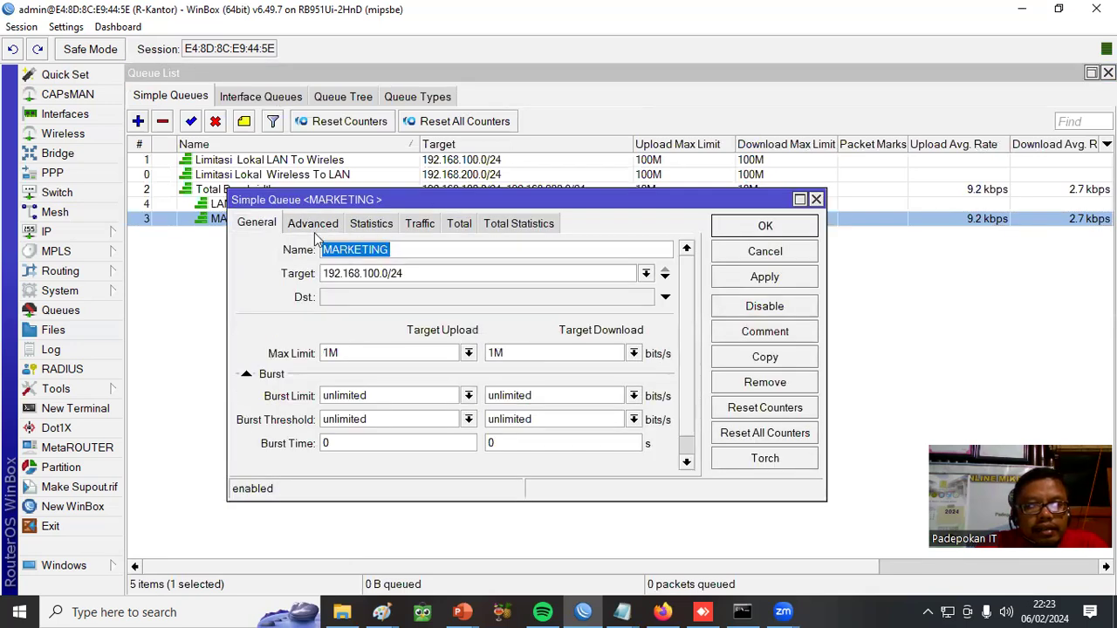
left_click(313, 224)
left_click(524, 251)
left_click(461, 280)
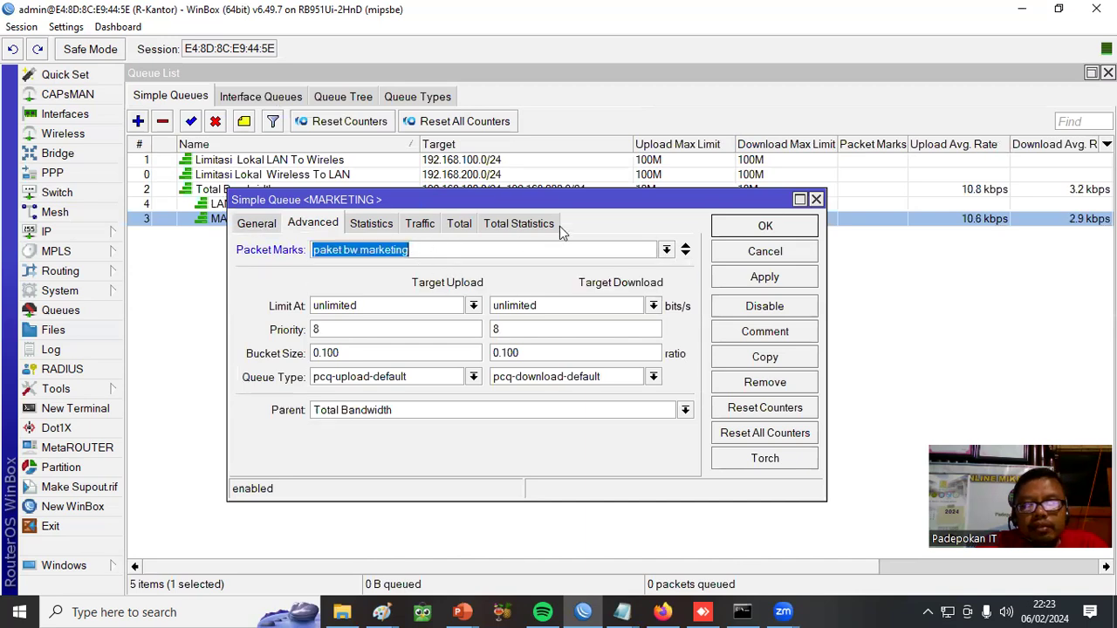
left_click(758, 280)
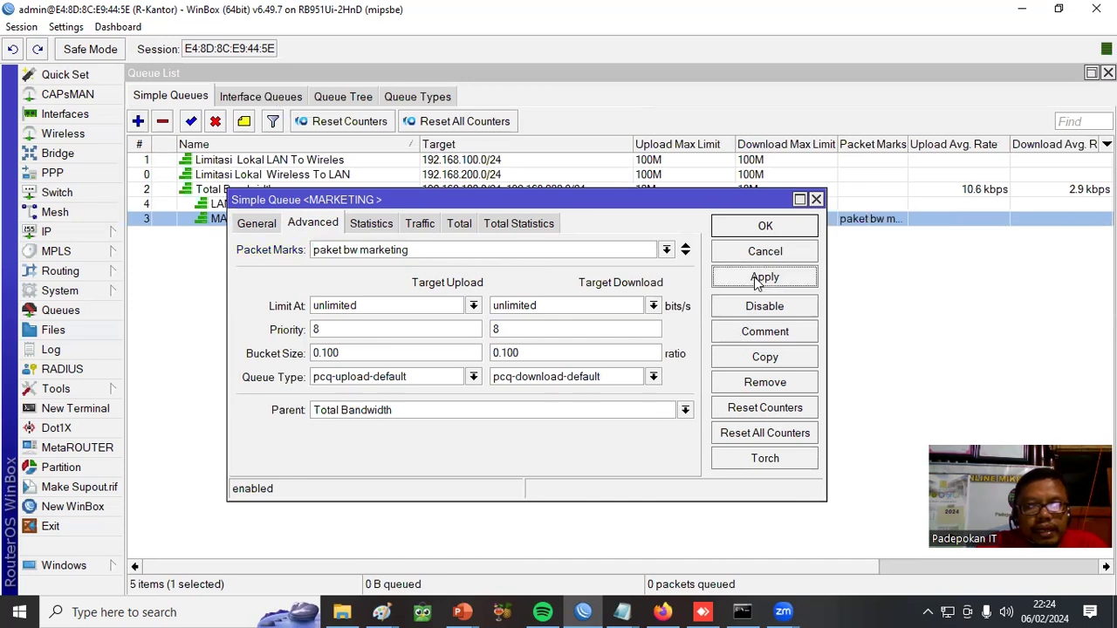
left_click(761, 227)
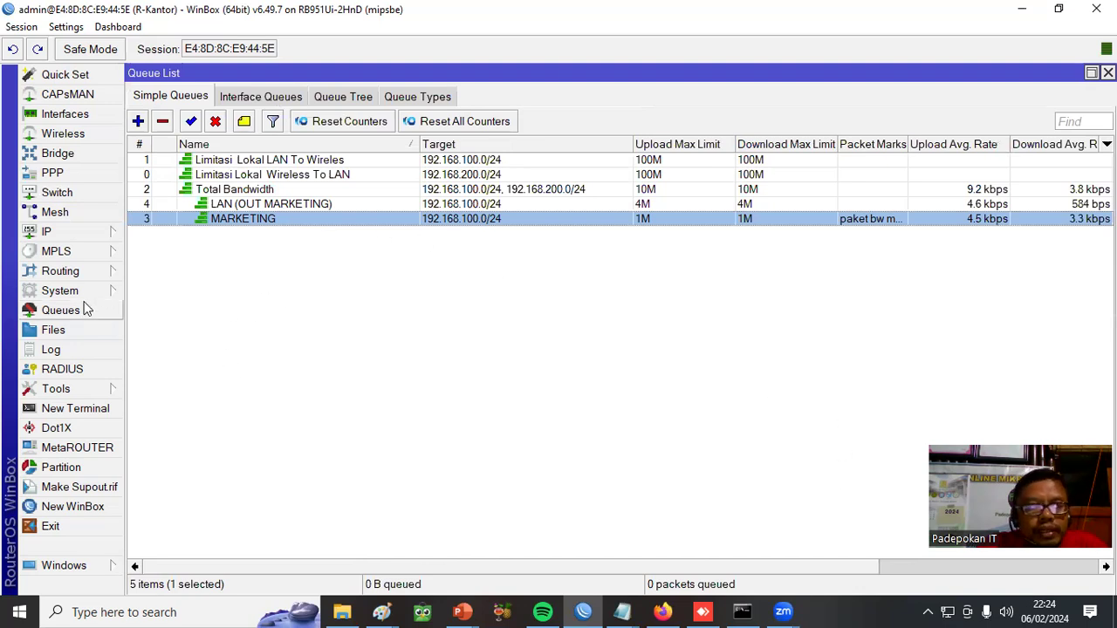
Add the address 192.168.100.113 to the marketing firewall address list, and close the firewall window.
left_click(48, 232)
left_click(157, 248)
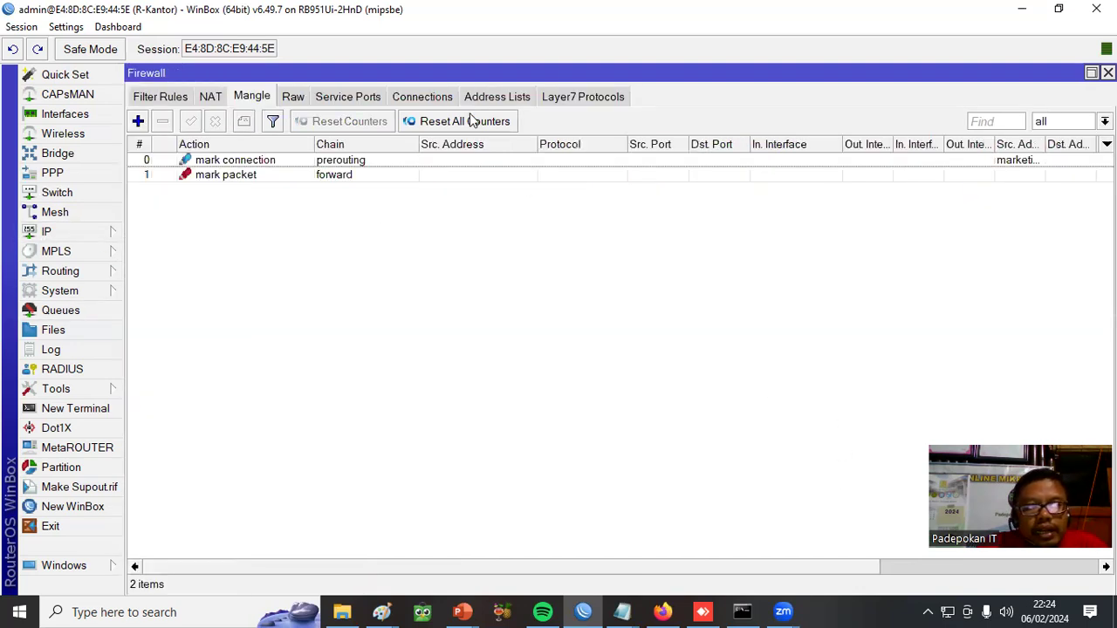
left_click(496, 97)
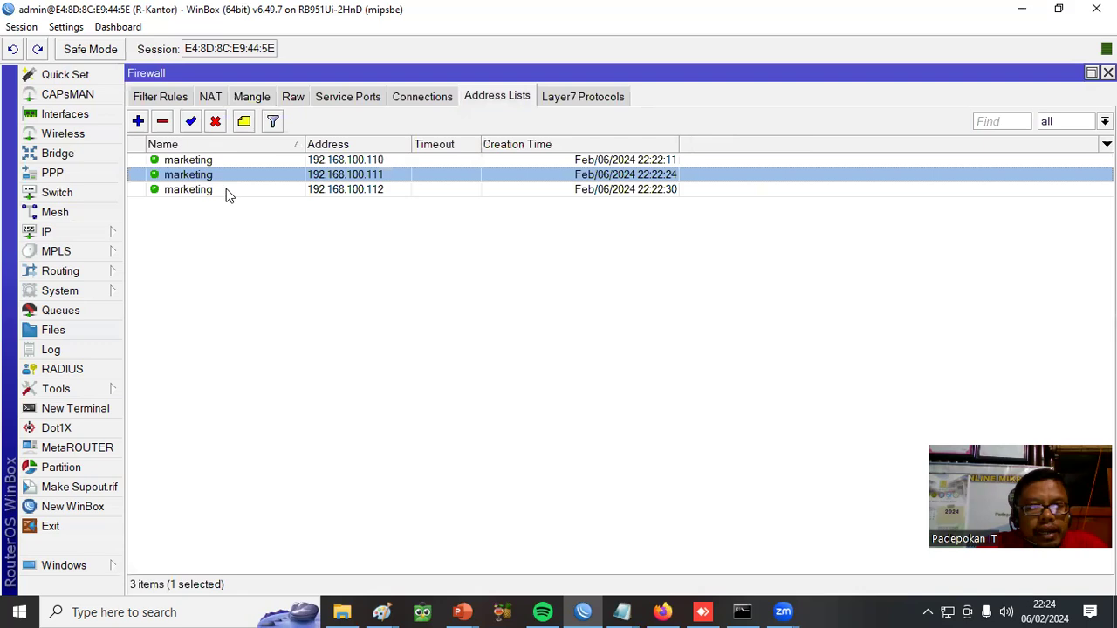
left_click(138, 122)
left_click(442, 218)
left_click(390, 234)
left_click_drag(391, 193, 524, 319)
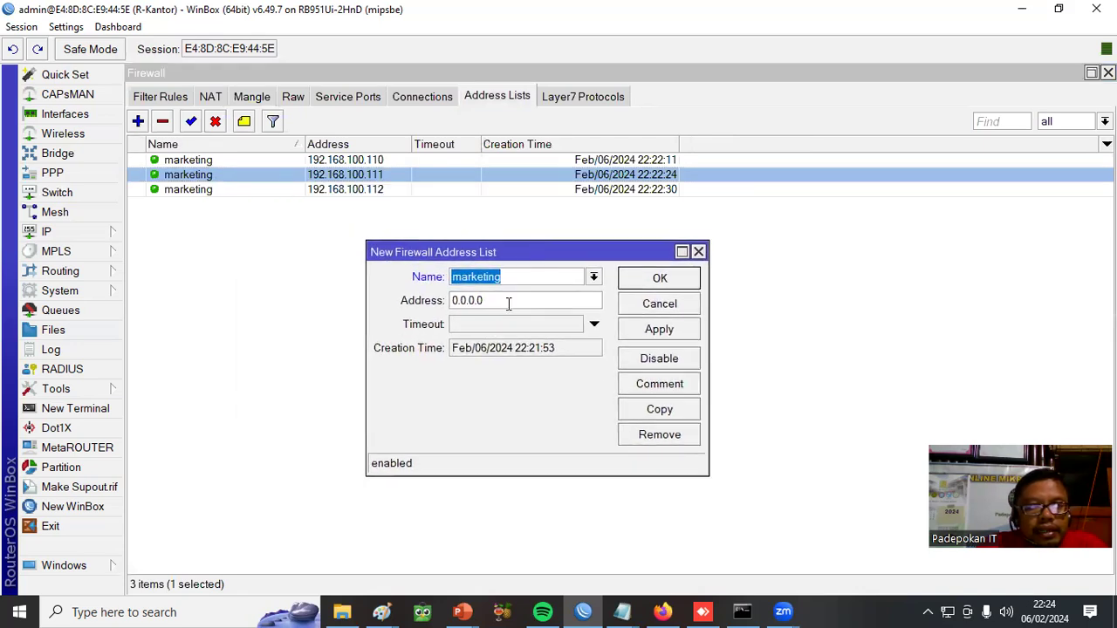
key("Tab")
type("19")
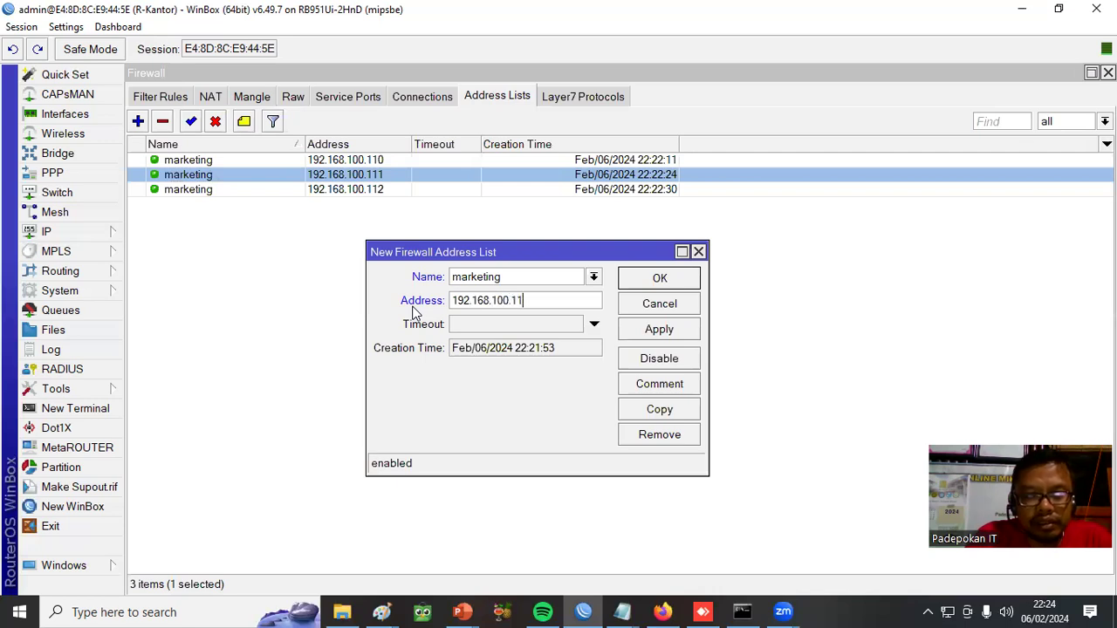
left_click(661, 336)
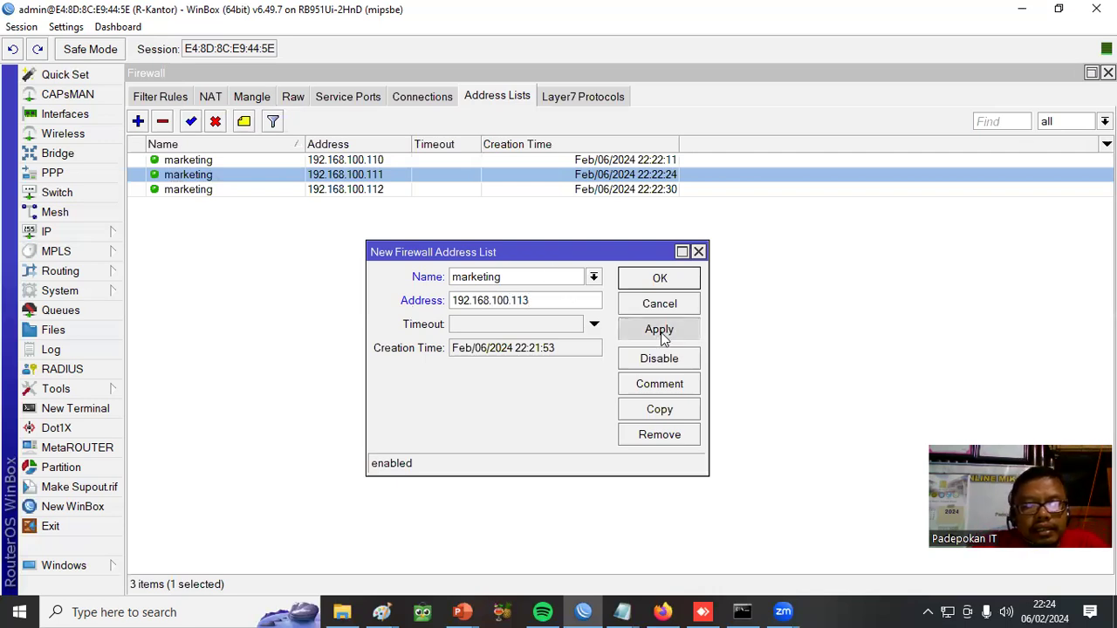
left_click(660, 278)
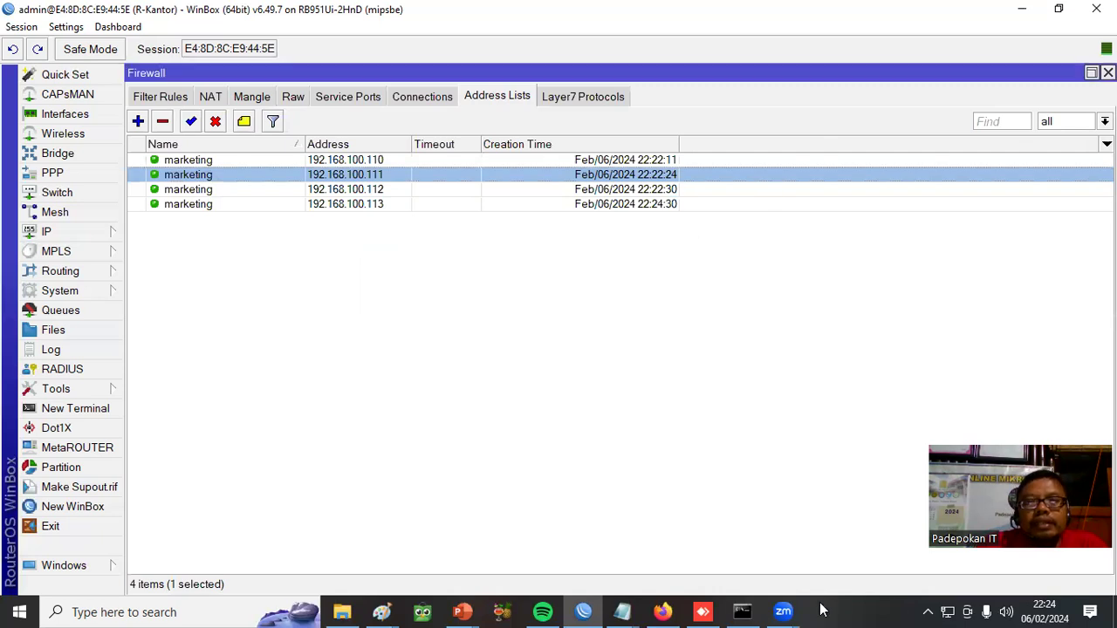
left_click(1109, 73)
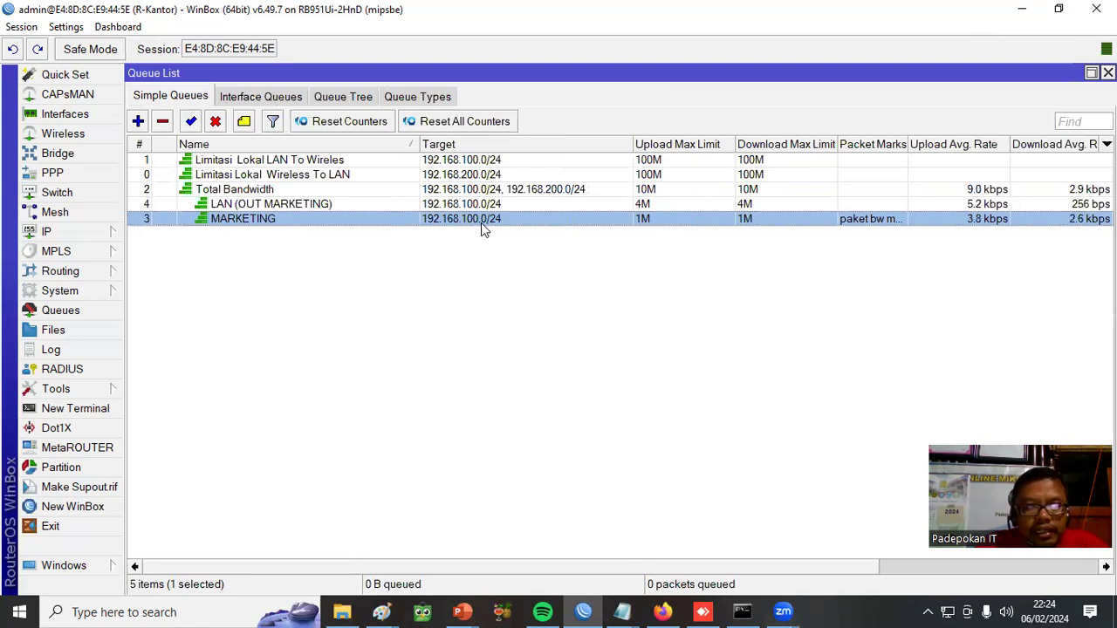
Check this computer's Ethernet IPv4 address in the Command Prompt output, and put that window away.
left_click(743, 612)
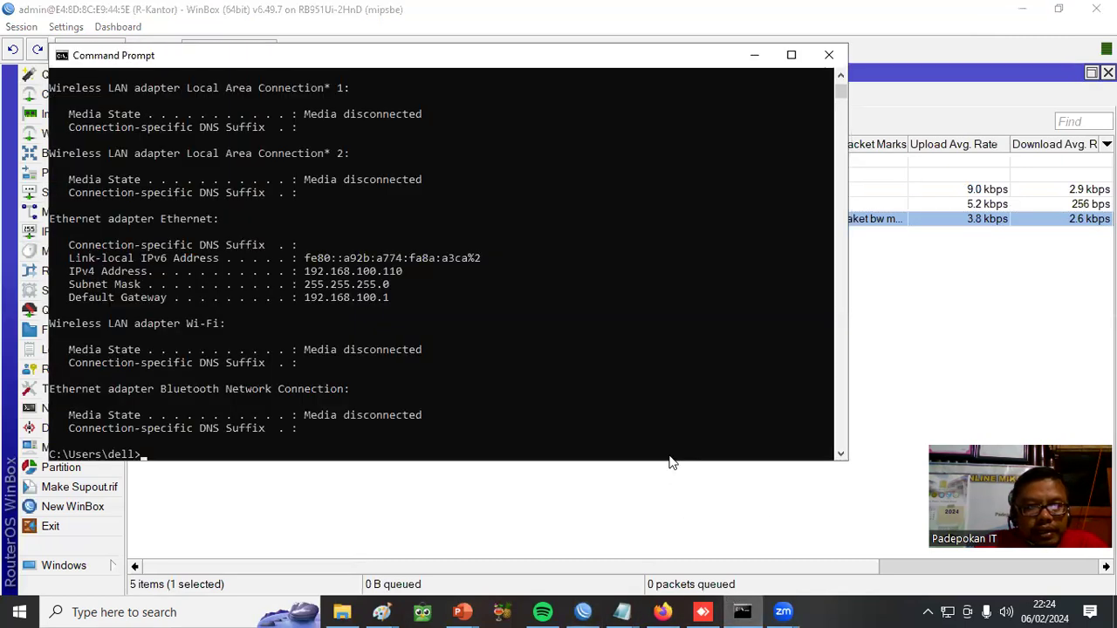
type("ipco")
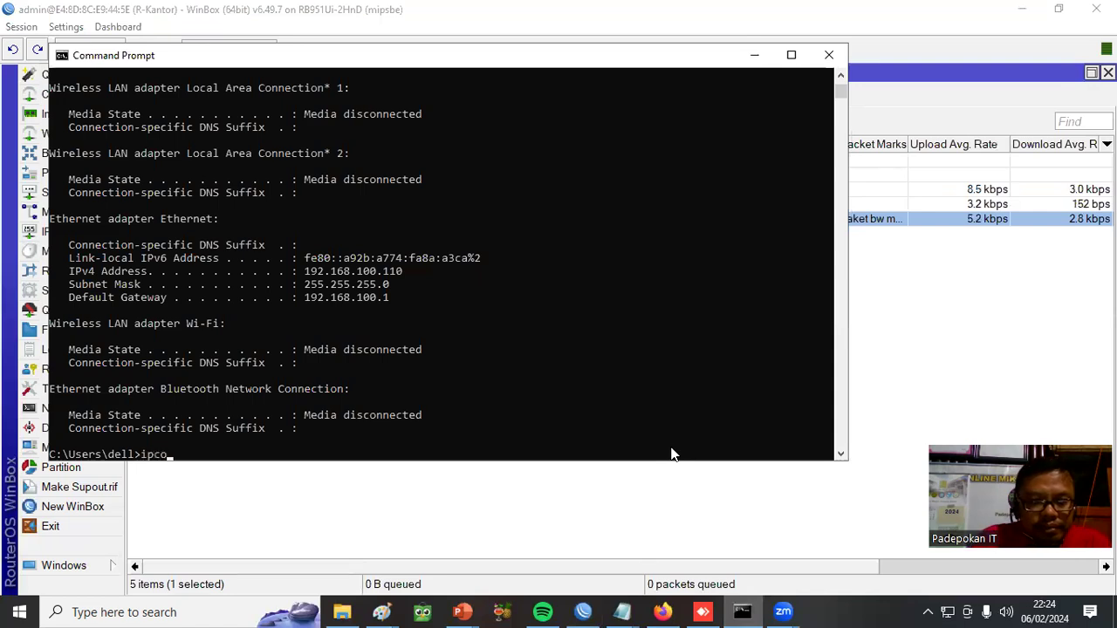
key("BackSpace")
key("BackSpace")
key("BackSpace")
key("BackSpace")
key("BackSpace")
key("BackSpace")
key("BackSpace")
key("BackSpace")
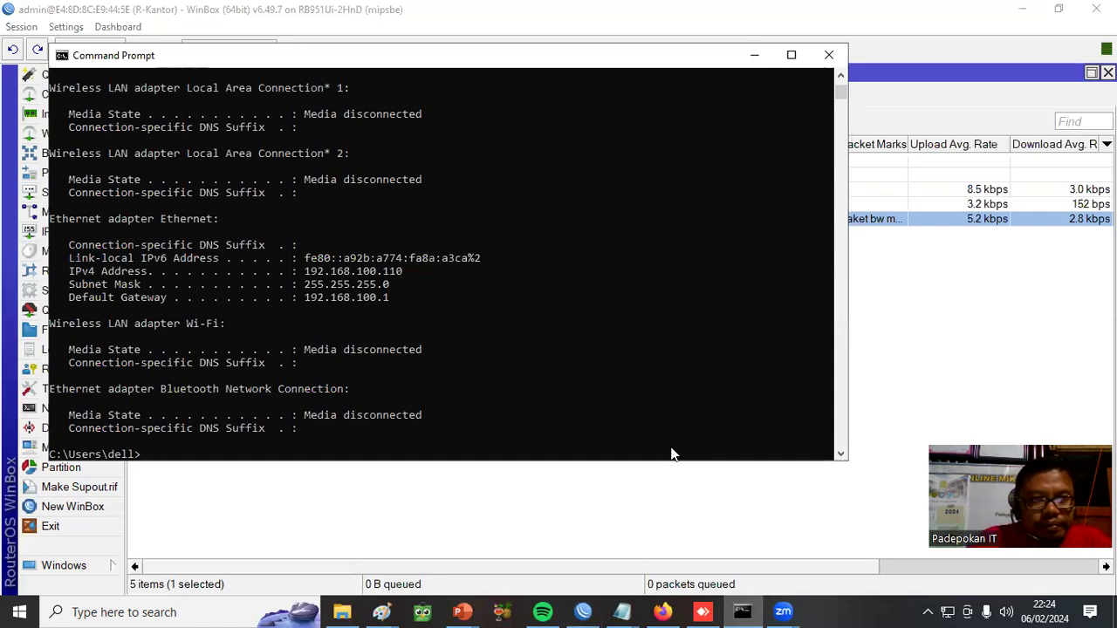
left_click(755, 55)
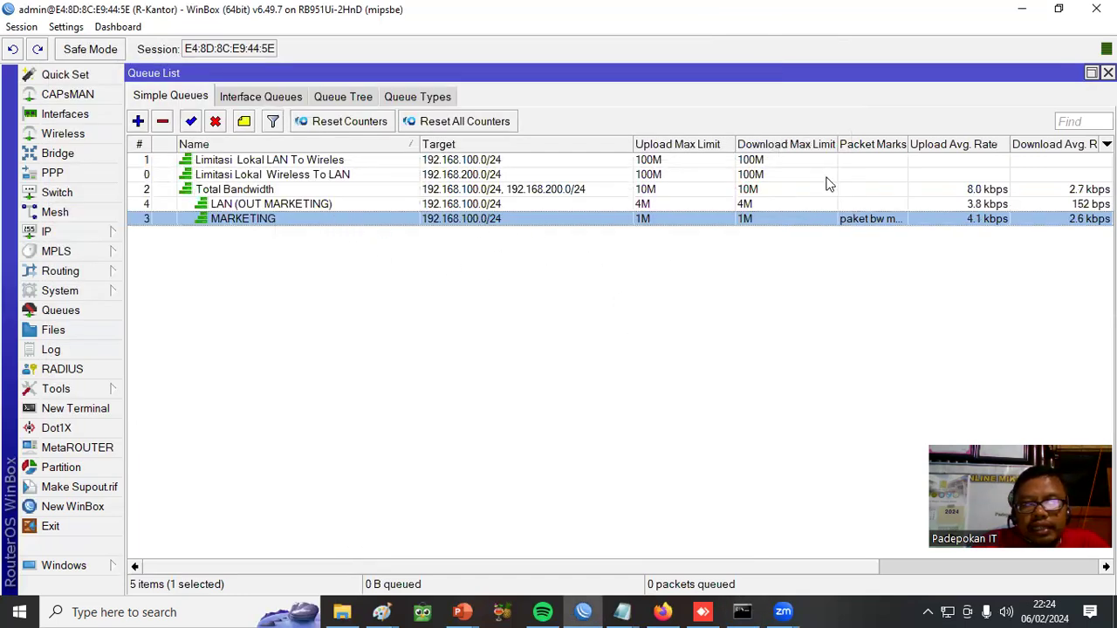
Run a new Speedtest in Firefox and switch back to WinBox to examine the MARKETING queue's traffic rates.
left_click(663, 611)
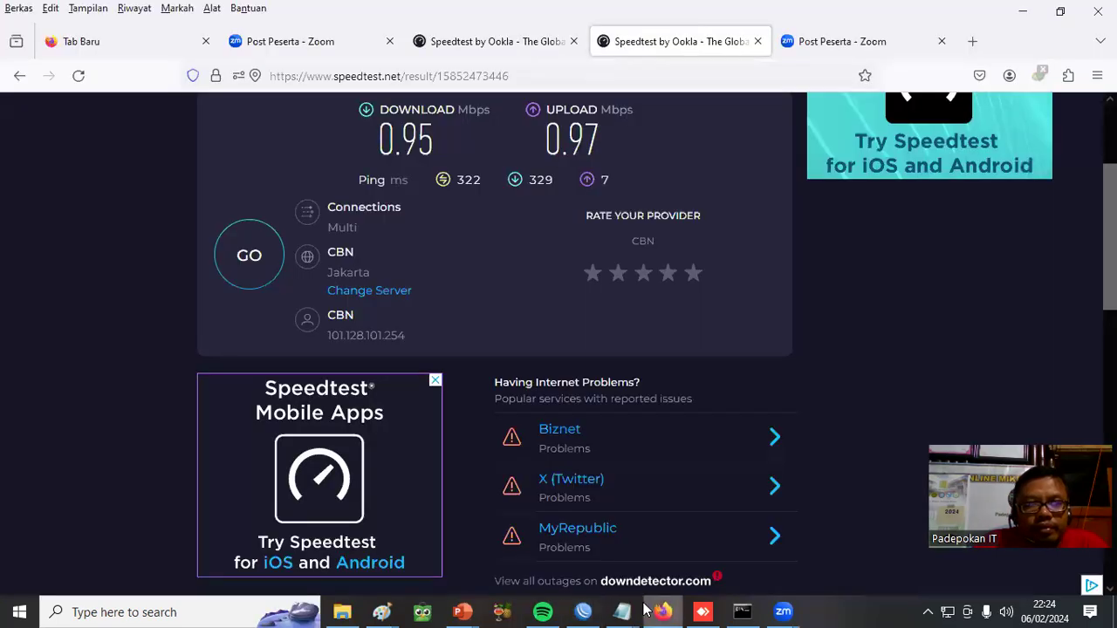
left_click(249, 256)
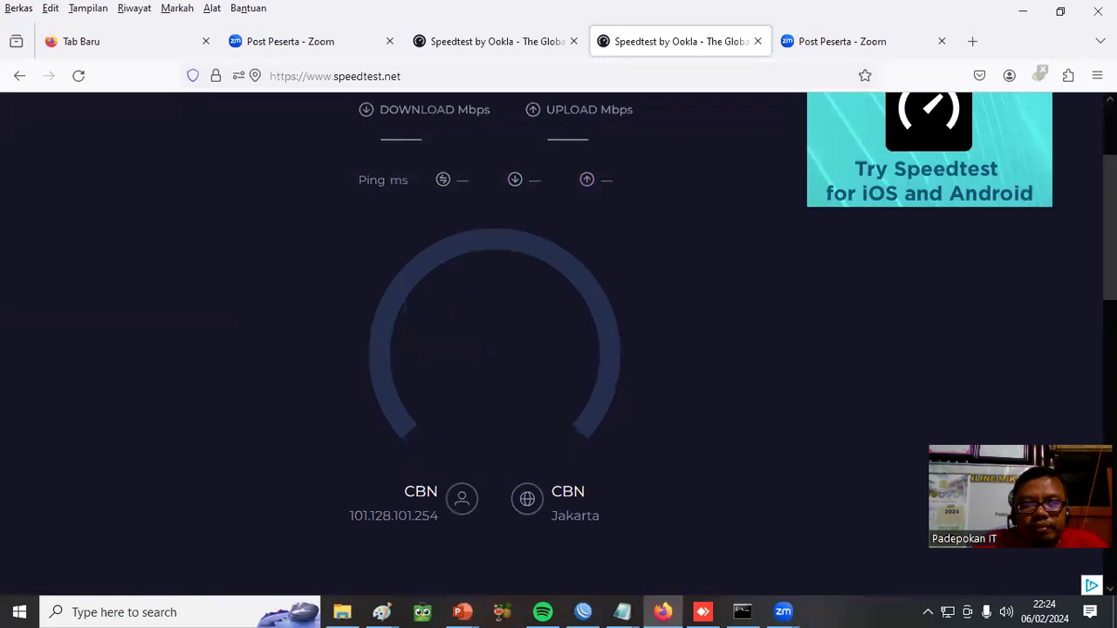
left_click(481, 182)
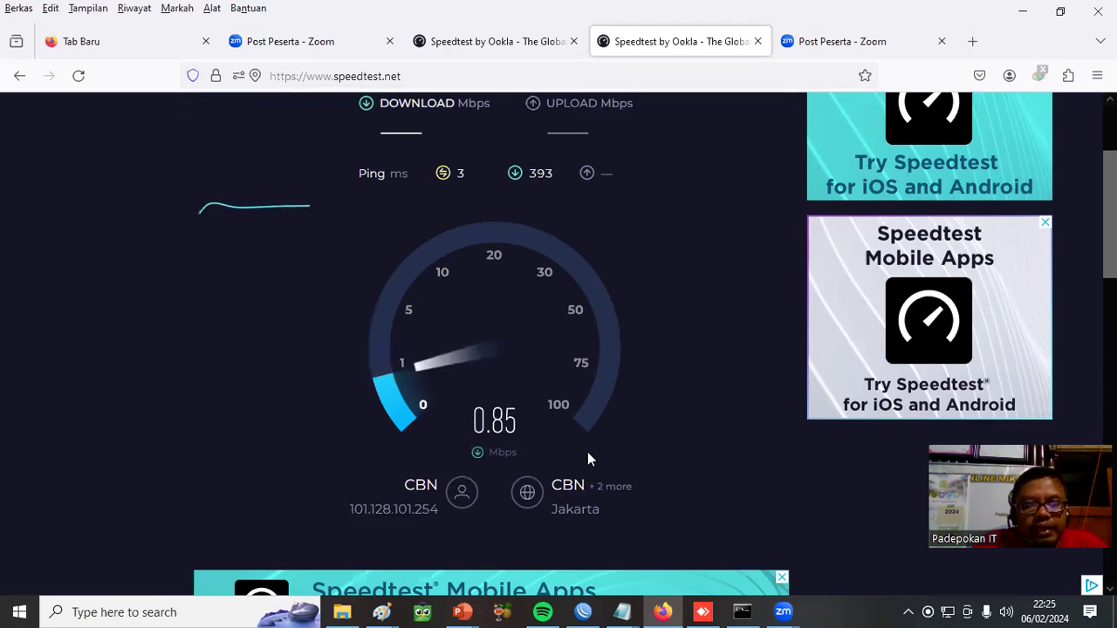
left_click(583, 612)
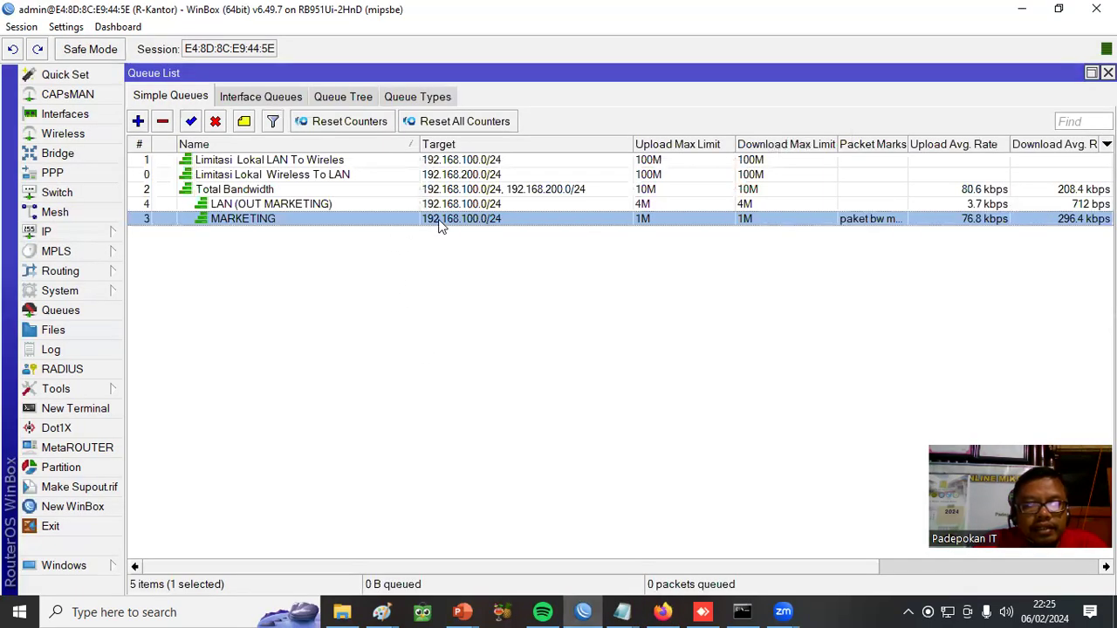
Review the MARKETING queue's packet mark and advanced settings, and compare its traffic rates with those of the LAN (OUT MARKETING) queue.
scroll(851, 506, "right", 3)
scroll(855, 508, "right", 3)
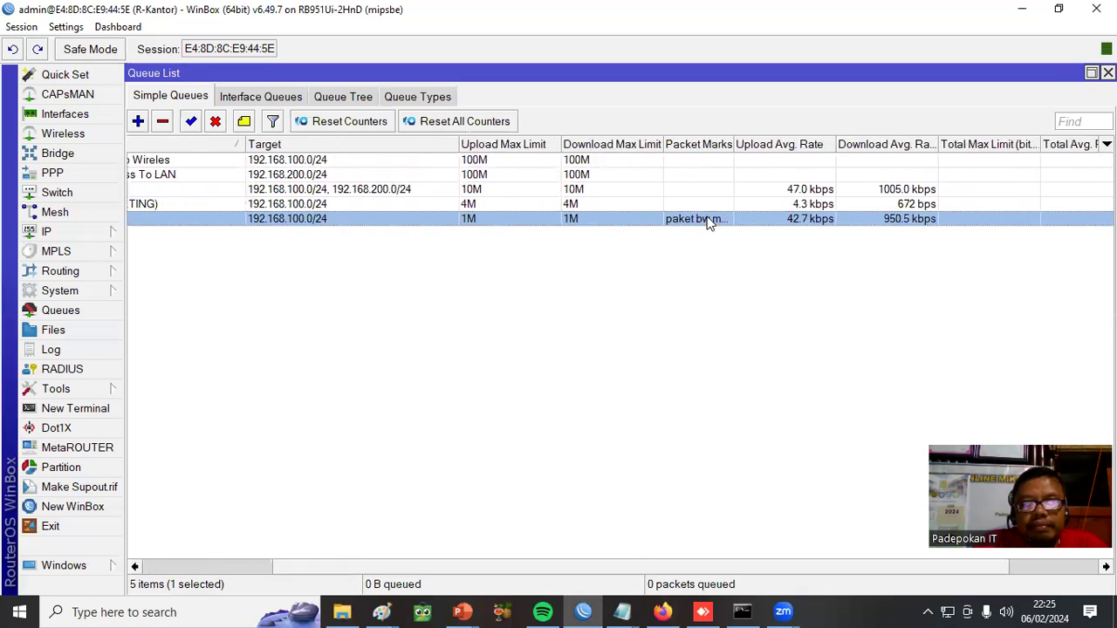
scroll(763, 500, "left", 6)
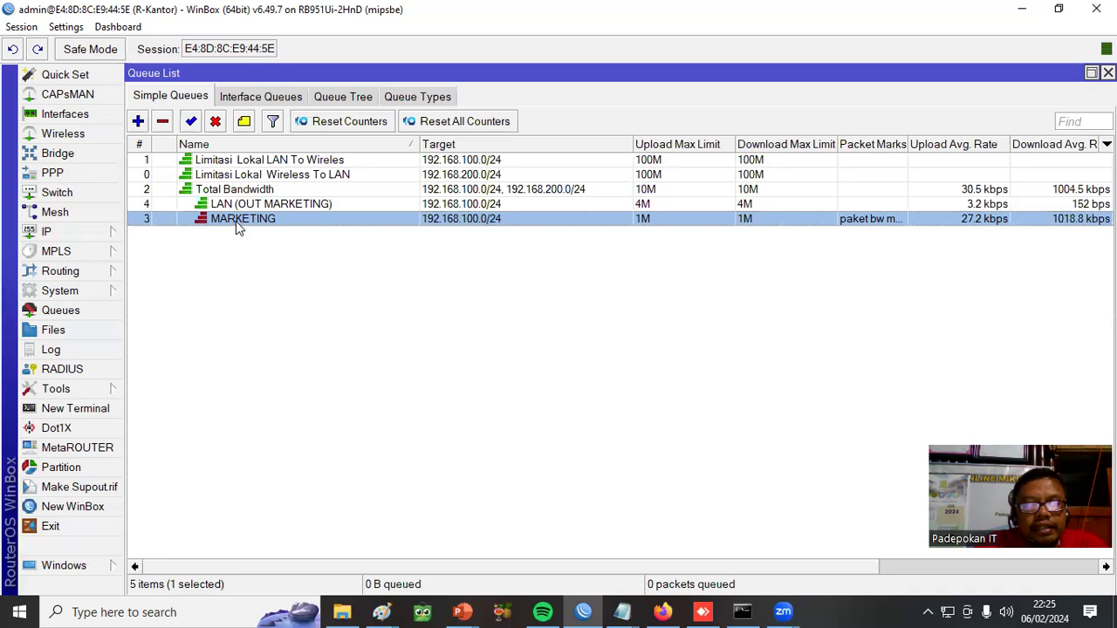
double_click(262, 223)
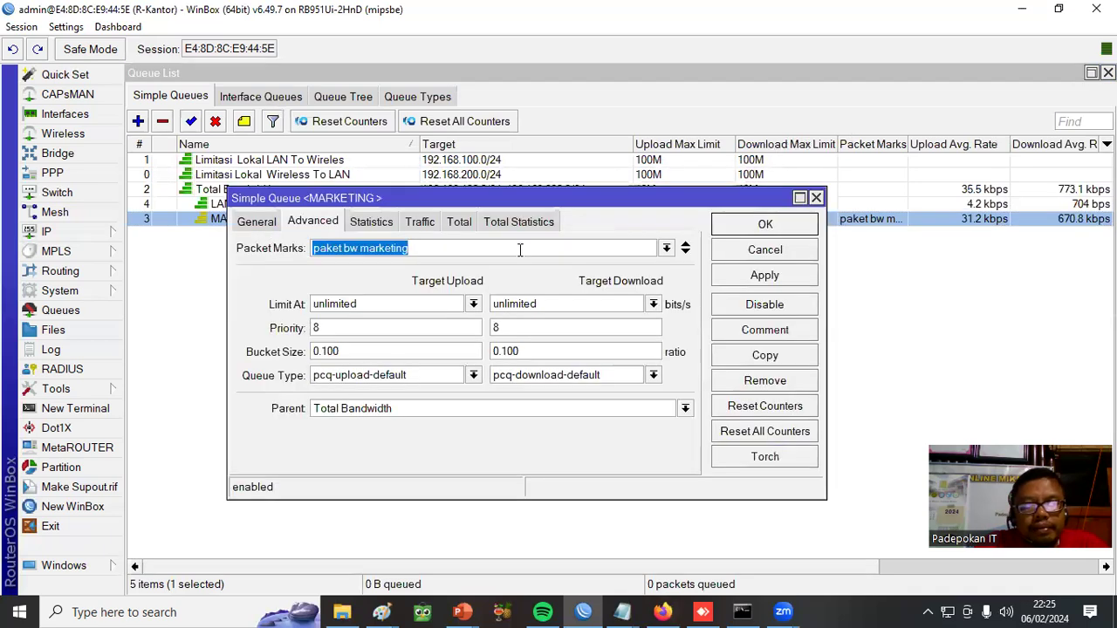
left_click(759, 225)
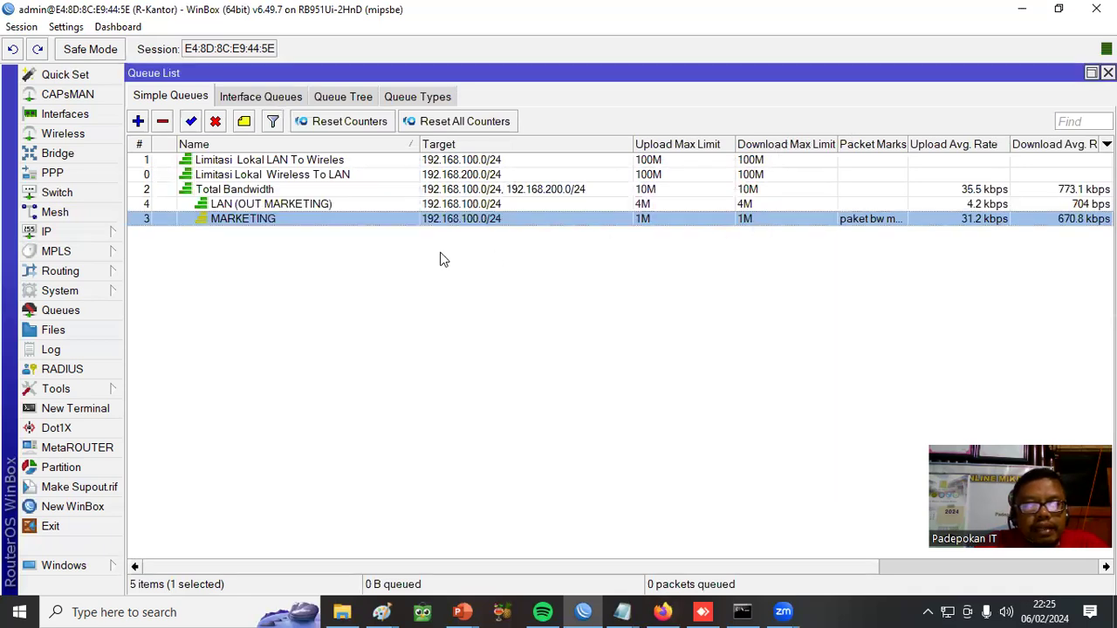
double_click(269, 220)
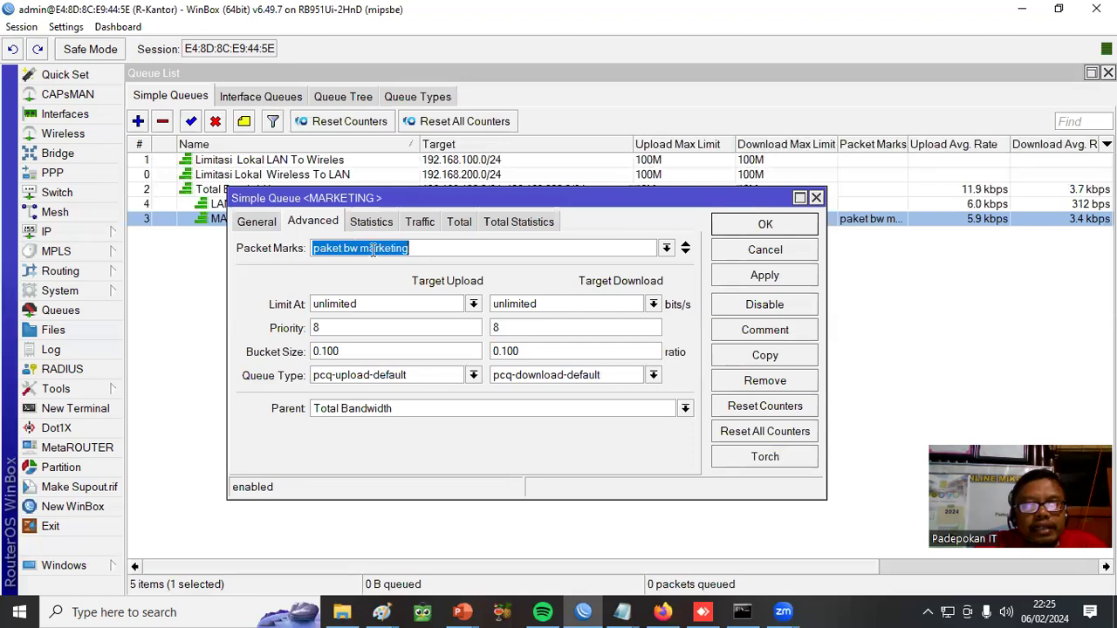
left_click(759, 227)
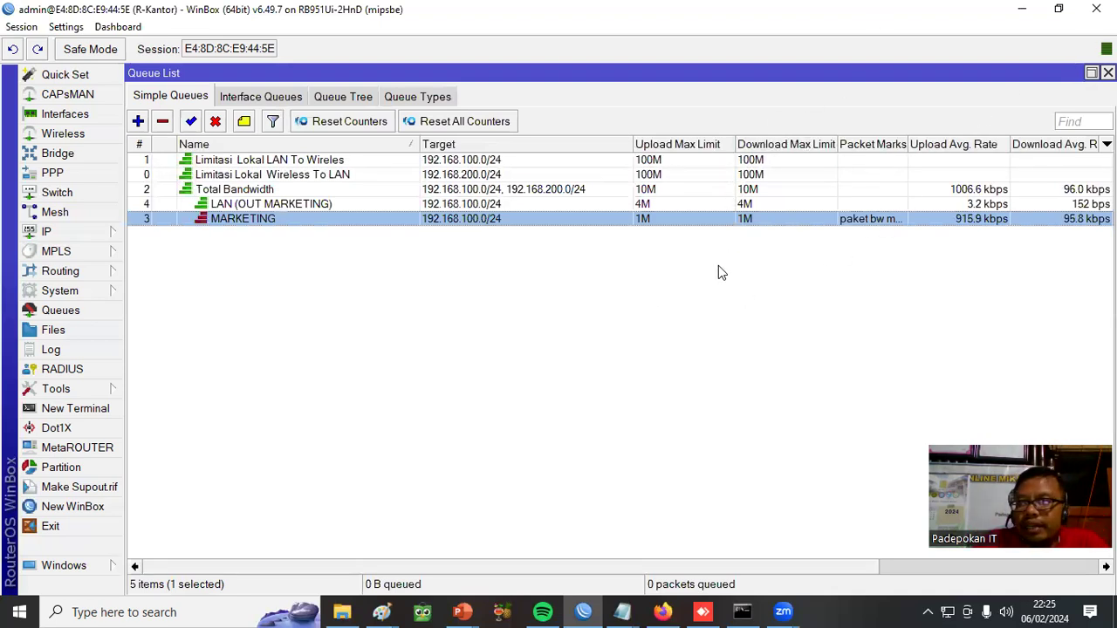
left_click(275, 206)
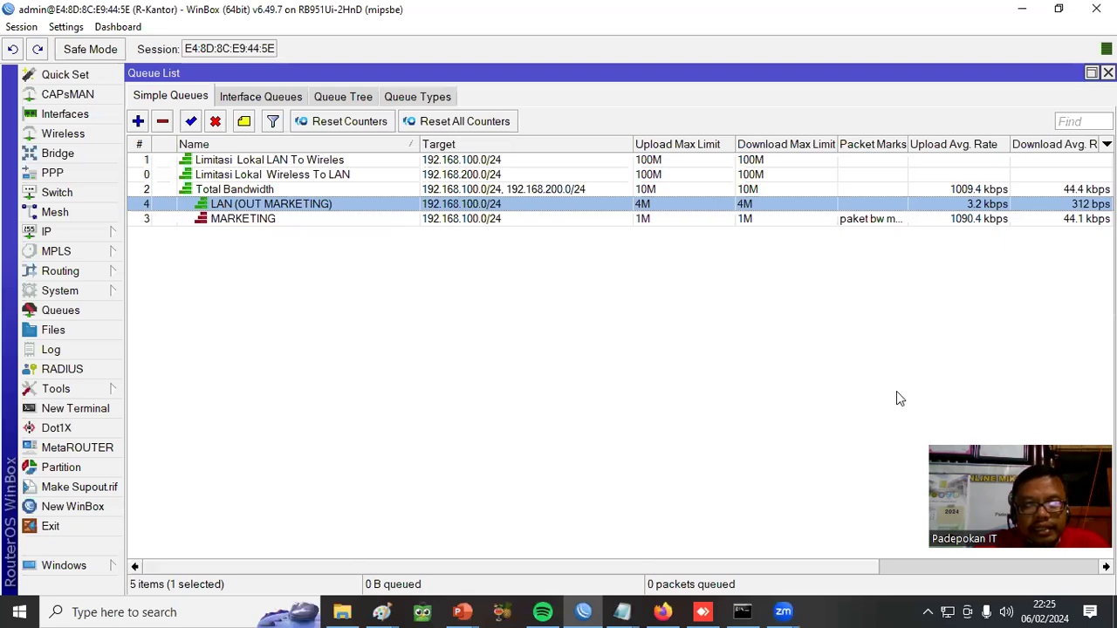
Switch to AnyDesk, reconnect to the remote client computer, and allow speedtest.net to access the location in its browser.
left_click(705, 612)
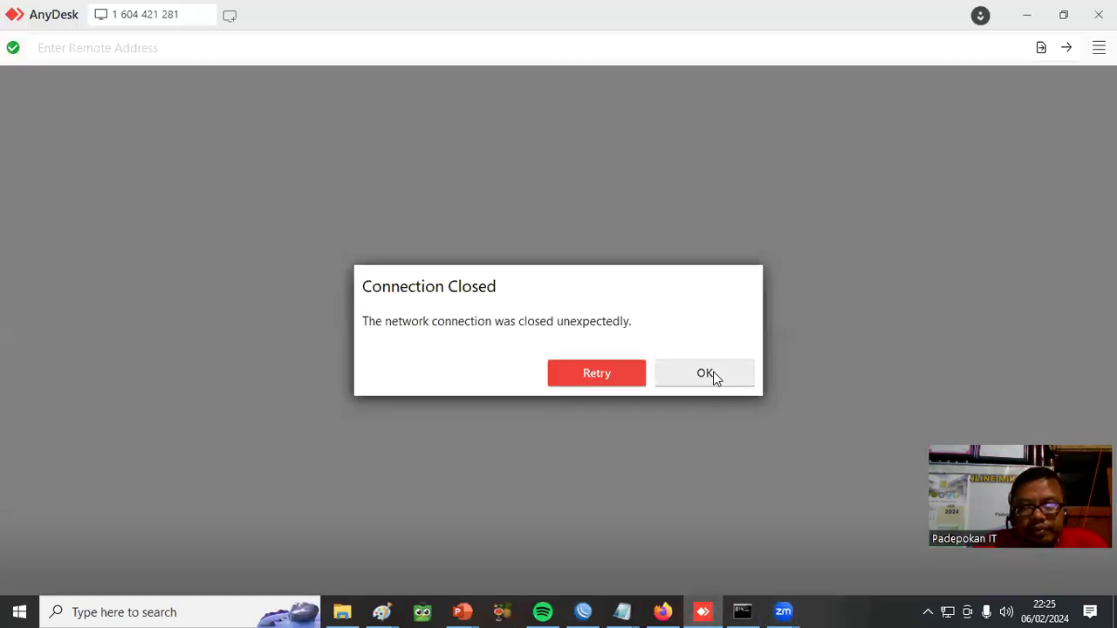
left_click(713, 376)
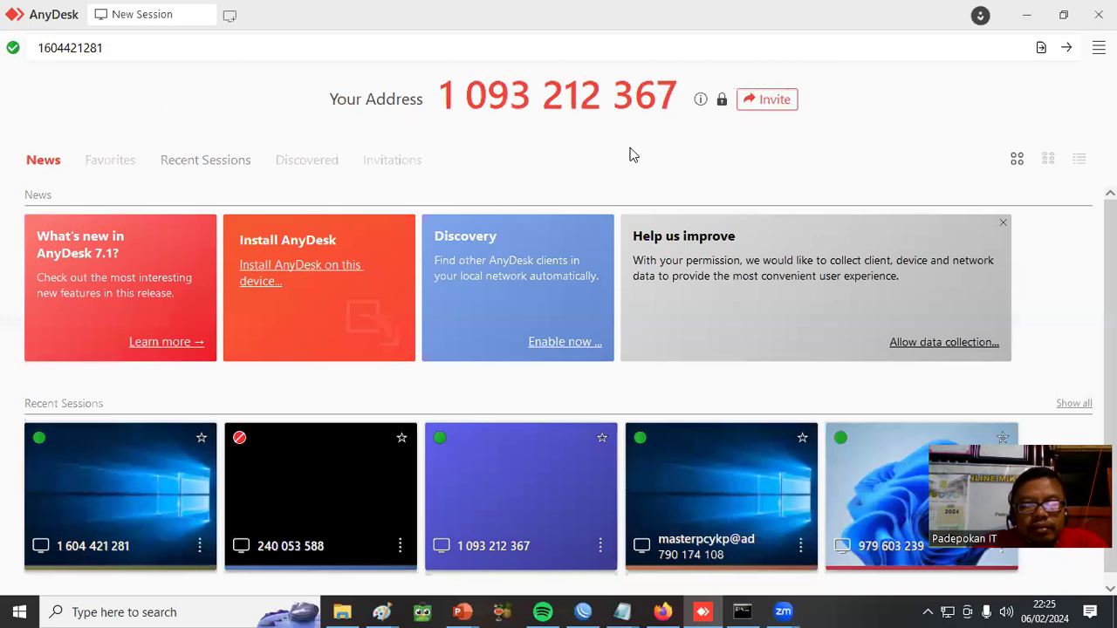
left_click(1067, 47)
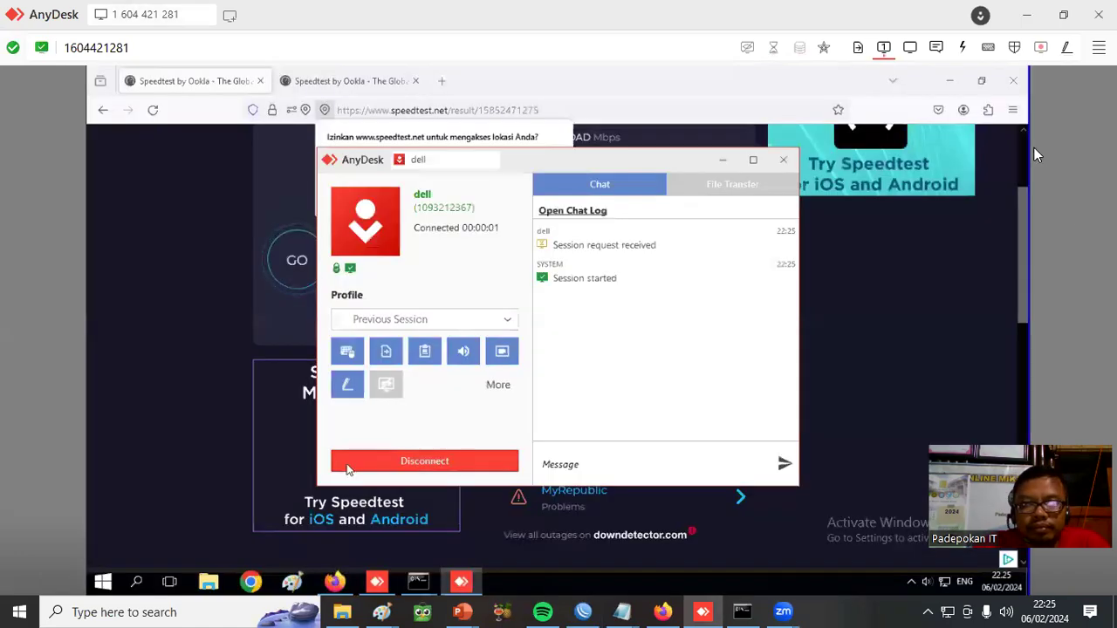
left_click(723, 161)
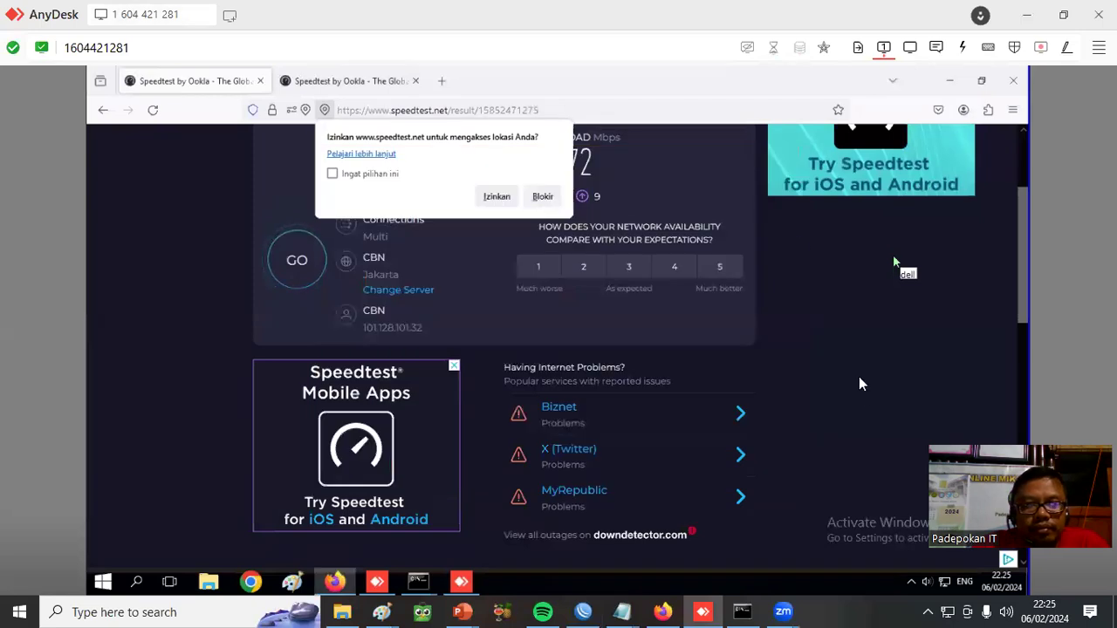
left_click(497, 197)
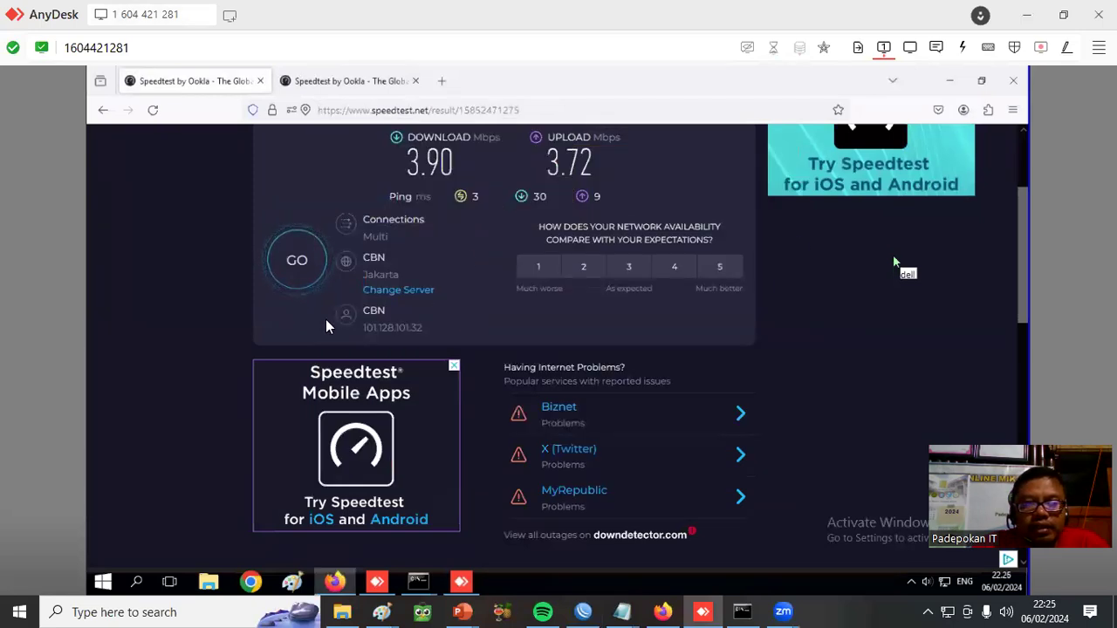